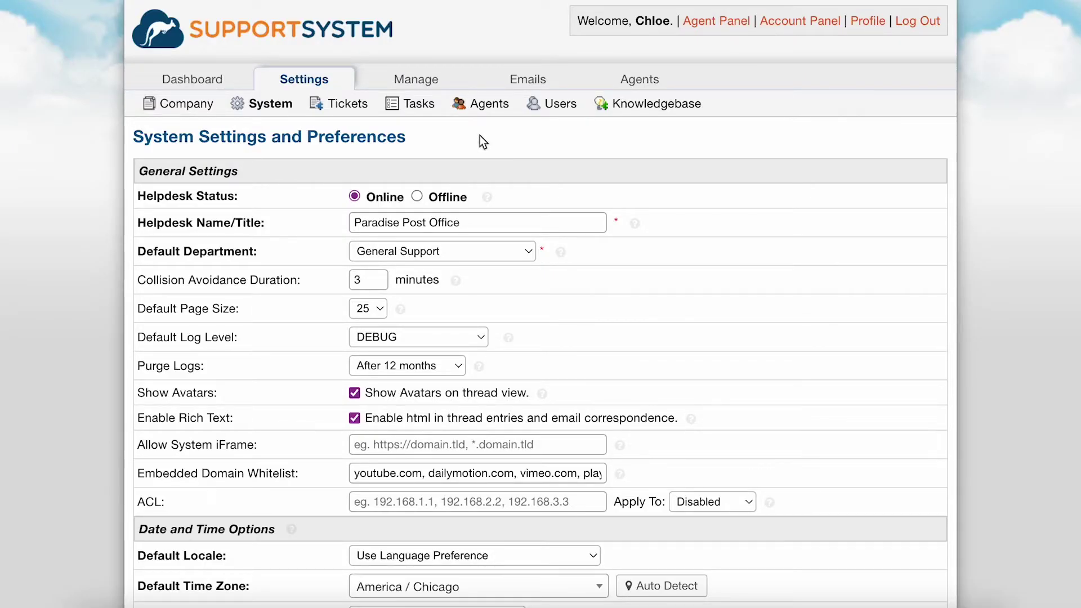
Open the company profile settings and highlight the company team signature line in the new ticket notice email template
click(207, 106)
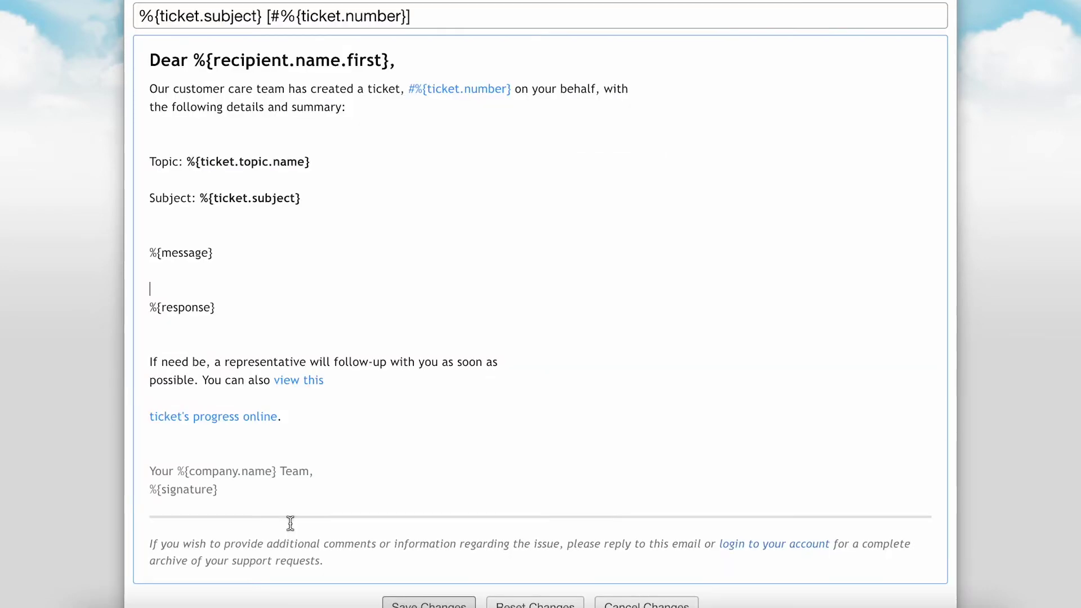
click(307, 473)
drag(308, 473, 150, 479)
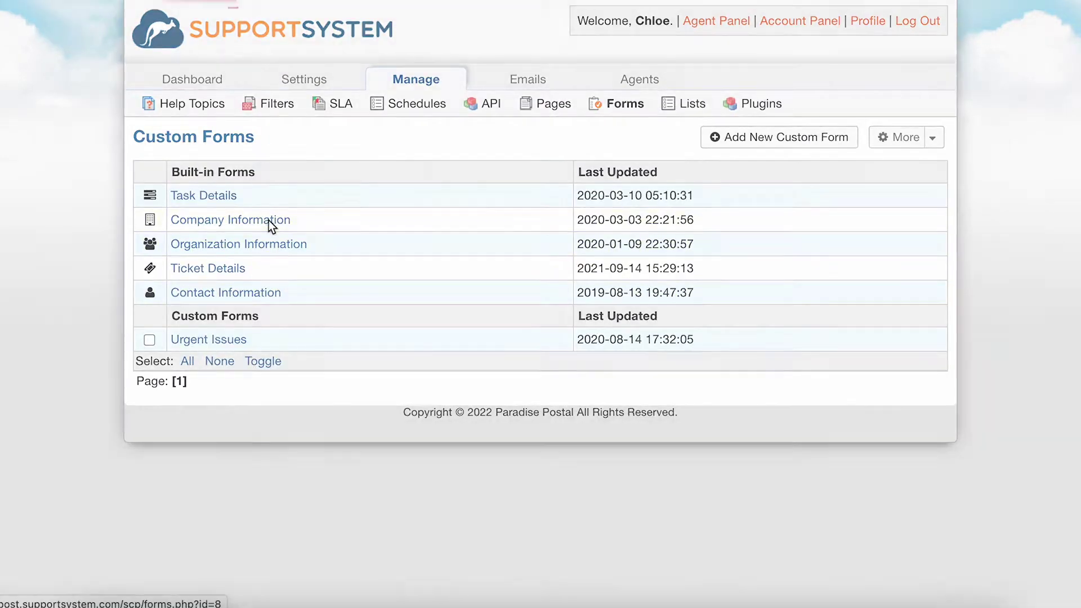
Open the built-in Company Information form and review its field definitions
click(269, 220)
scroll(269, 220, down, 2)
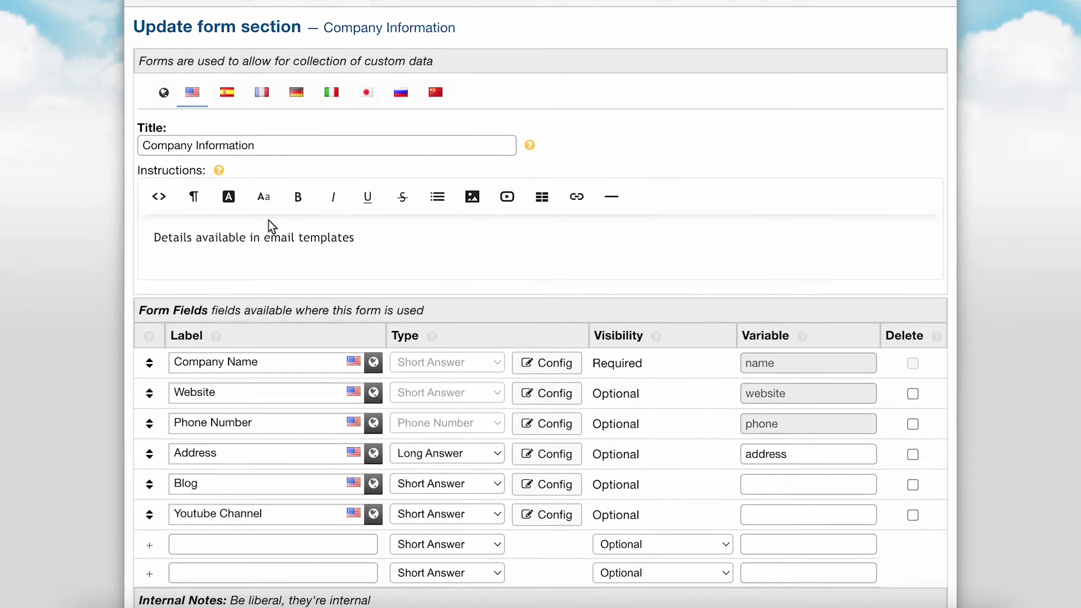
scroll(268, 221, up, 1)
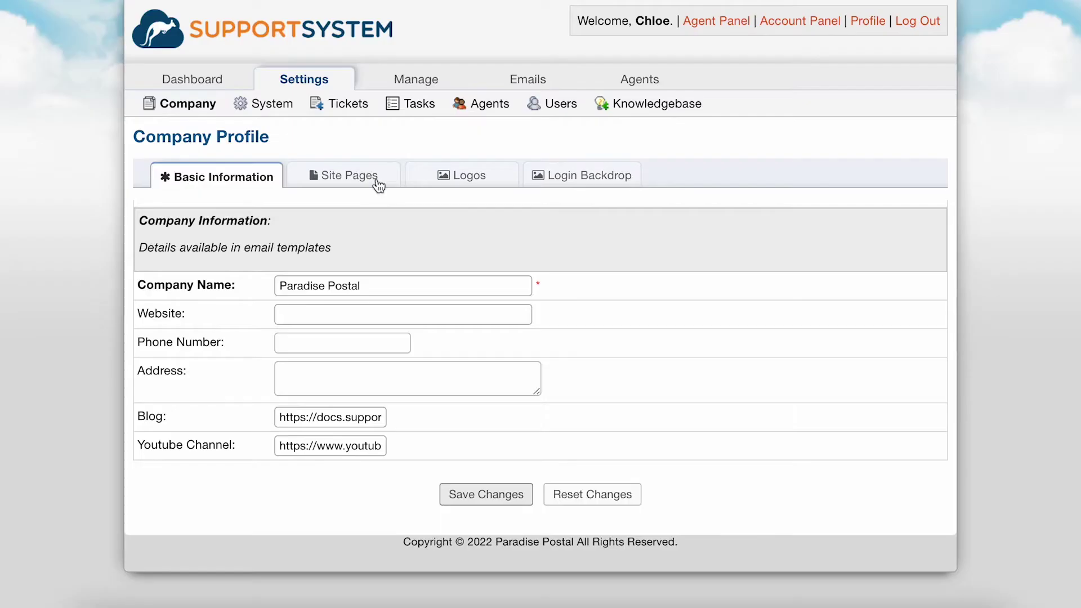
Review the landing, offline and default thank-you page choices in the company profile and open the Thank You site page
click(377, 181)
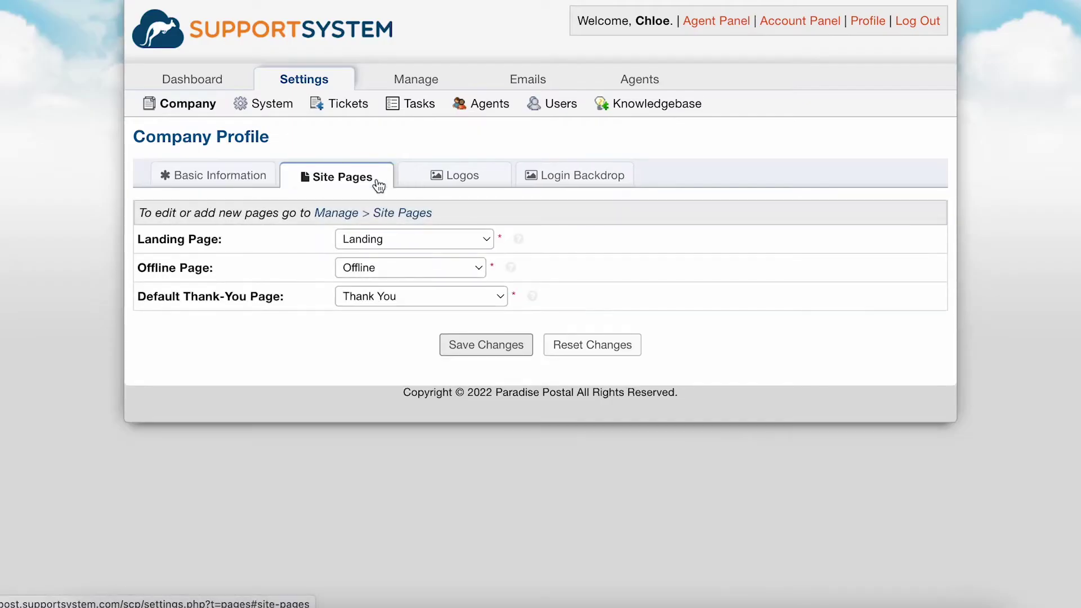
click(428, 237)
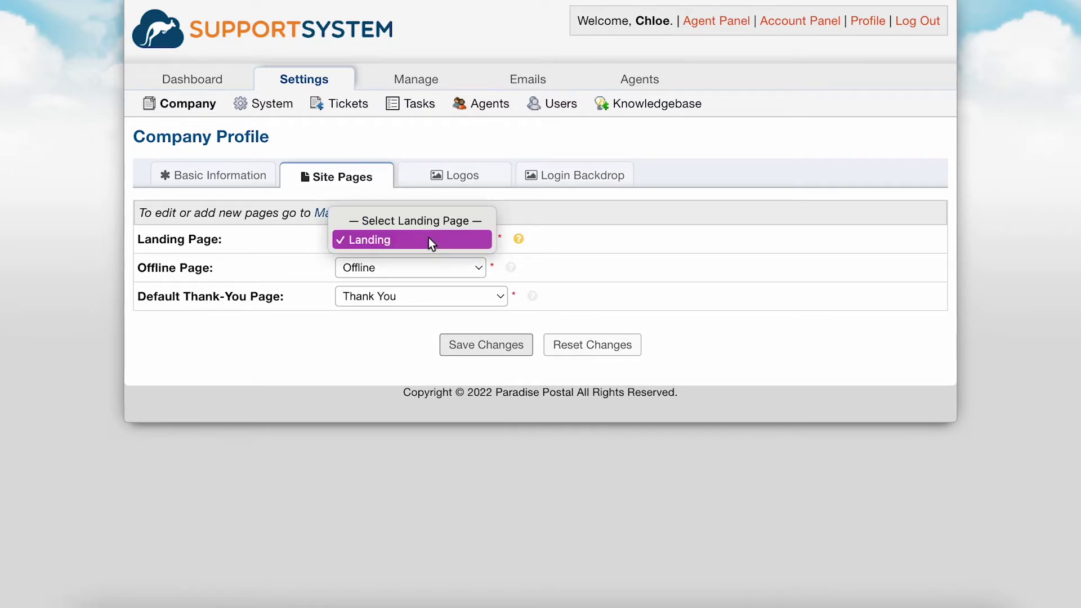
click(428, 239)
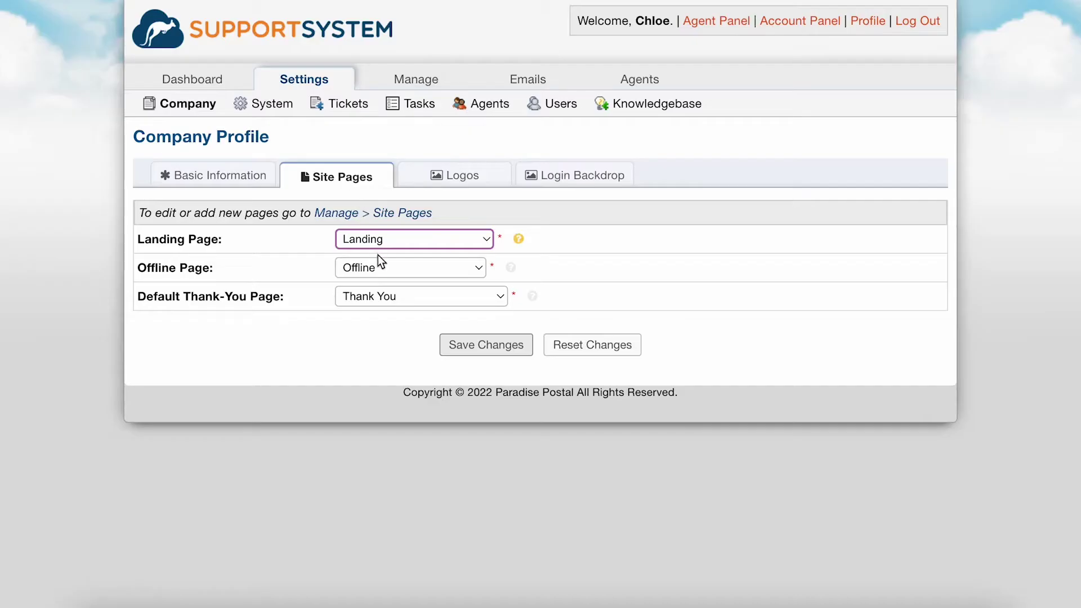
click(383, 270)
click(374, 269)
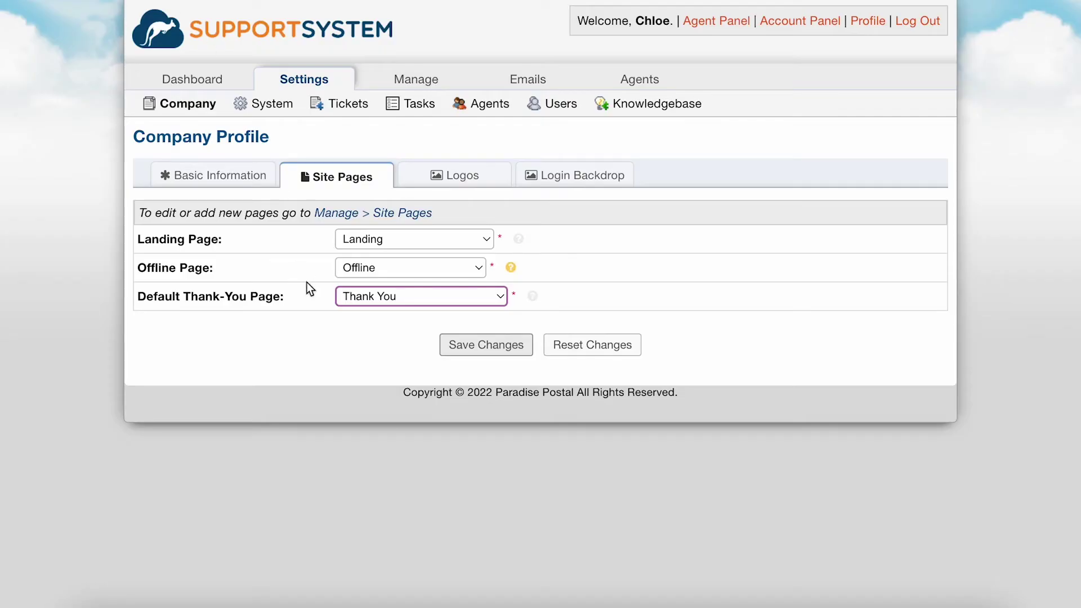
click(326, 312)
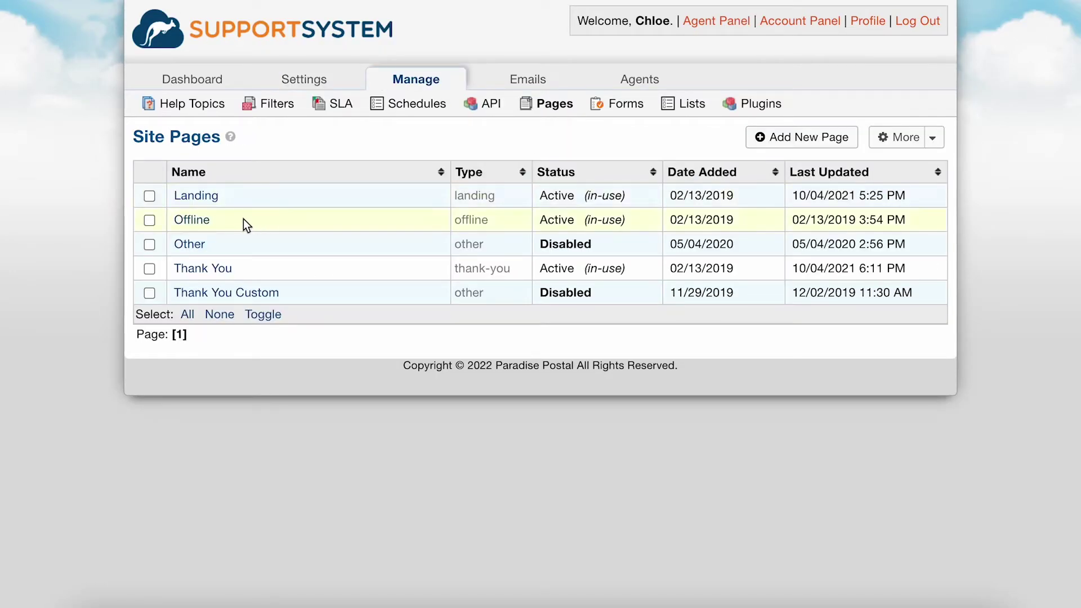
click(191, 269)
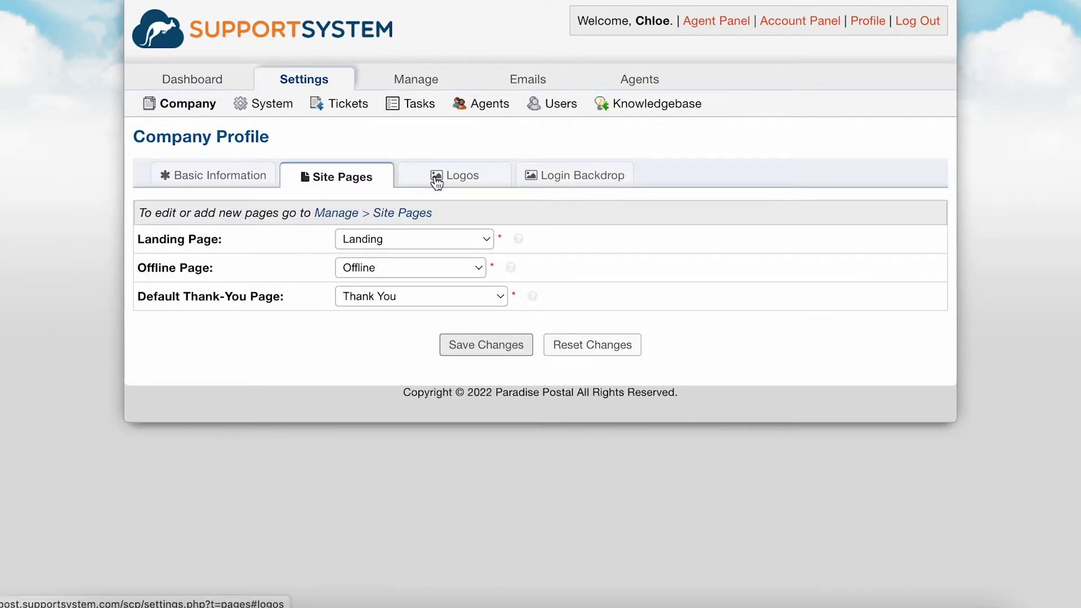
Open the company profile's logo settings and read the help on the recommended custom logo size
click(437, 179)
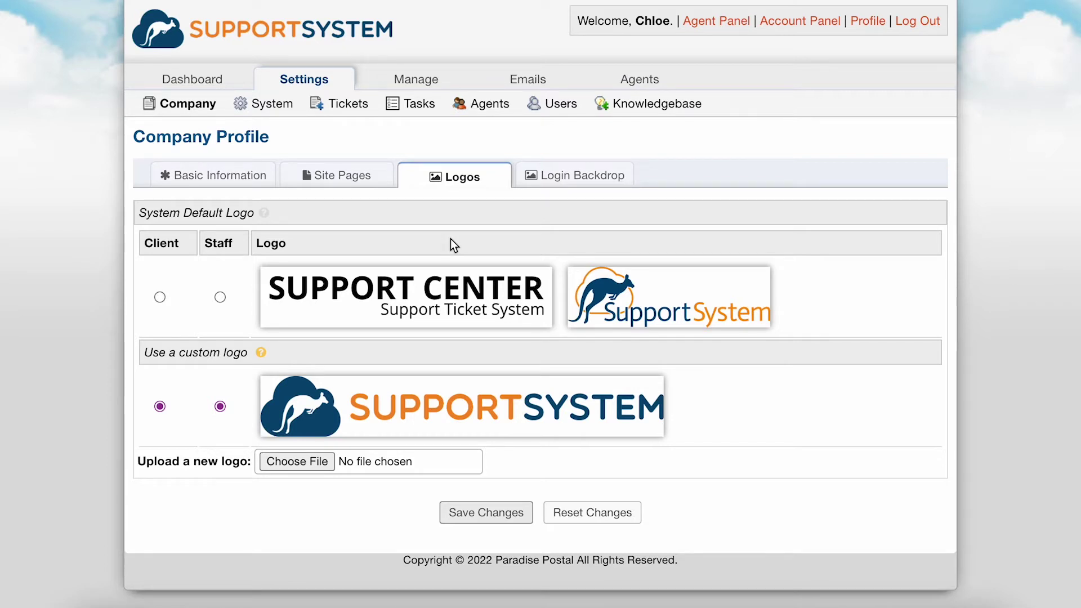
click(261, 354)
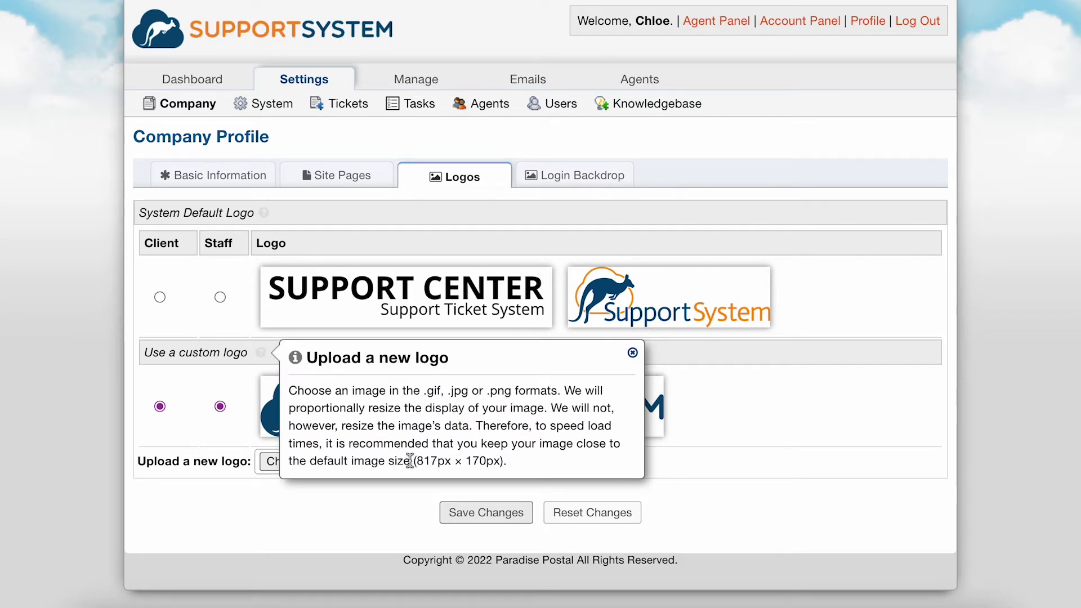
drag(411, 462, 505, 462)
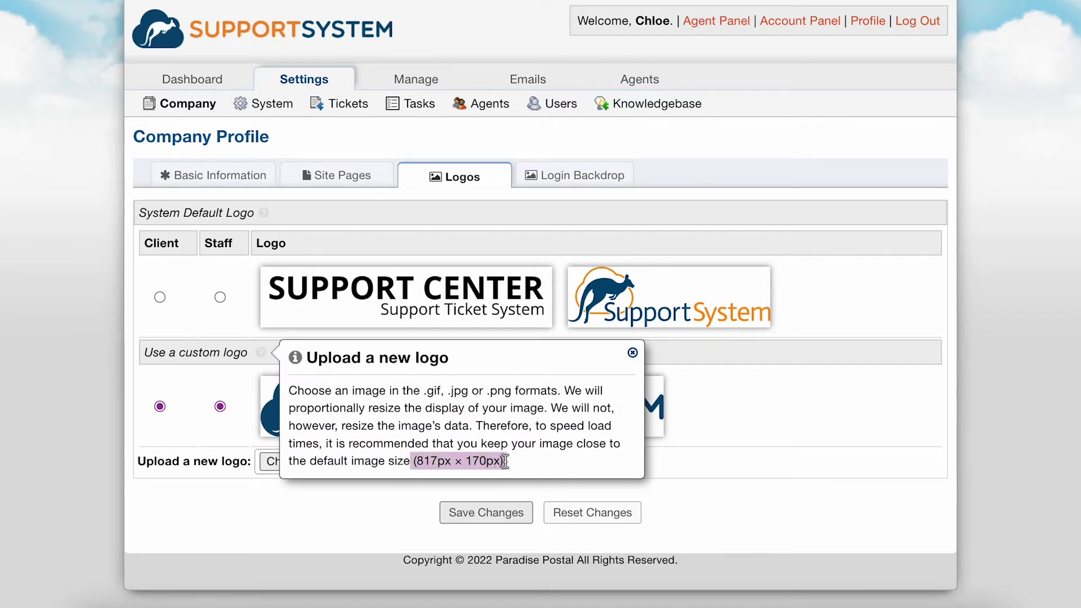
click(543, 465)
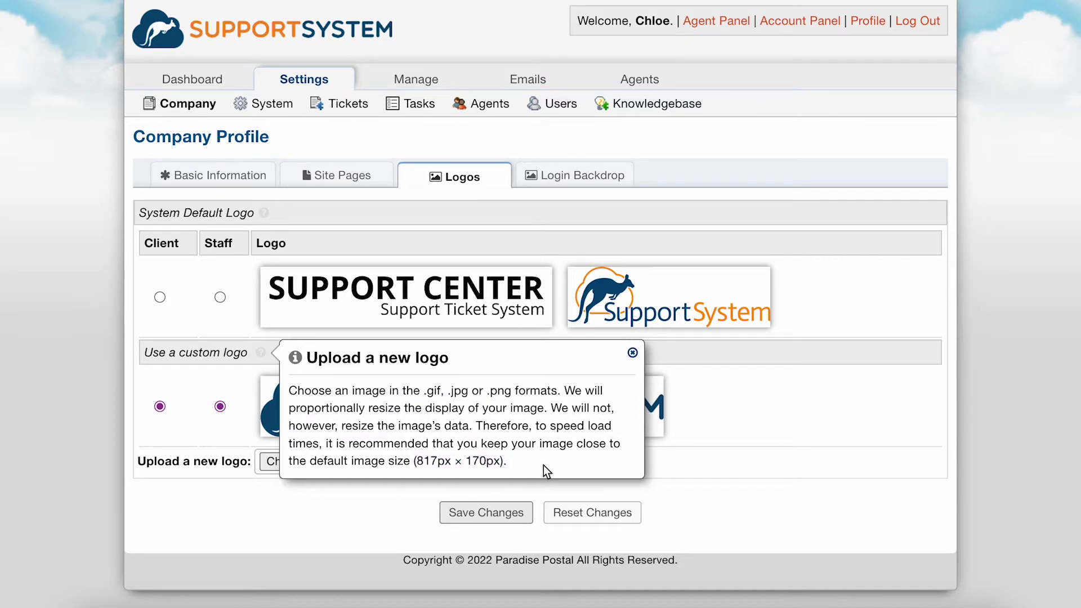
click(633, 353)
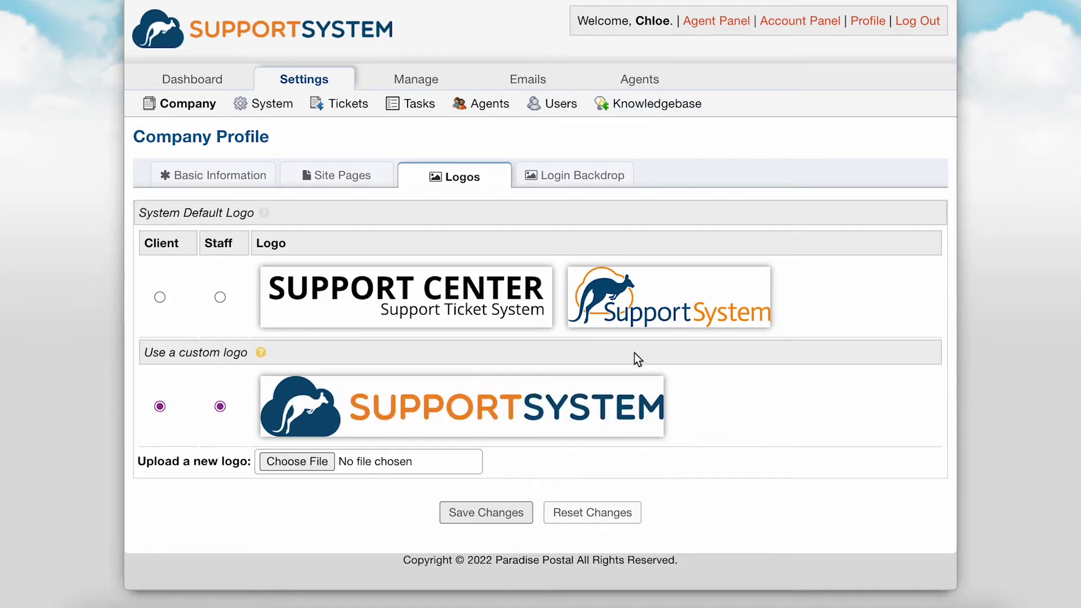
Select the system default logo for both the Client and Staff sides
double_click(161, 238)
double_click(208, 243)
click(250, 279)
click(160, 298)
click(220, 298)
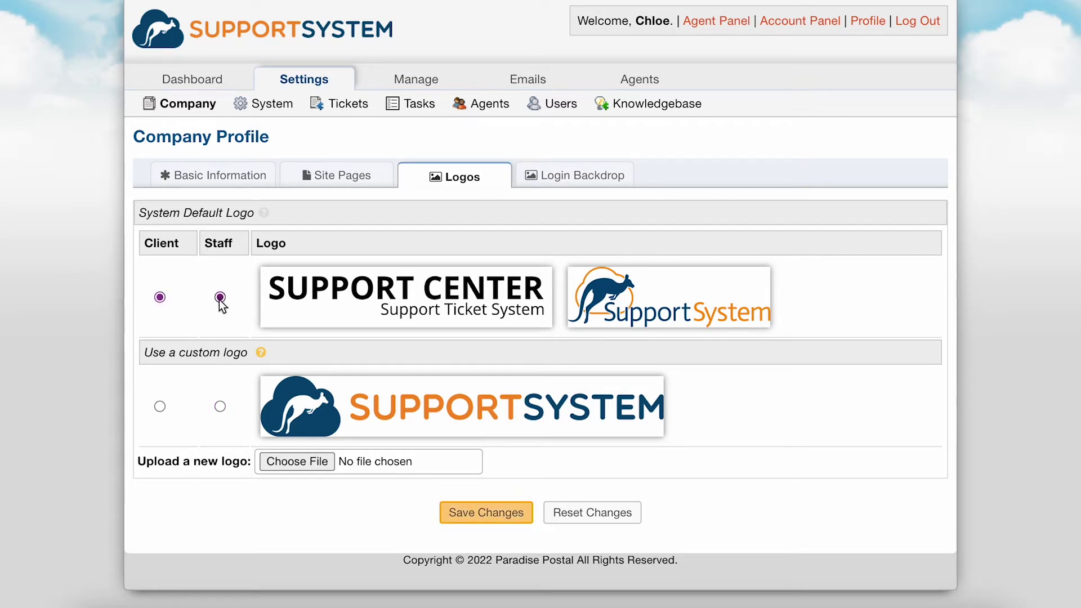
Review the login backdrop options and switch to the system settings, discarding the unsaved company profile changes
click(572, 180)
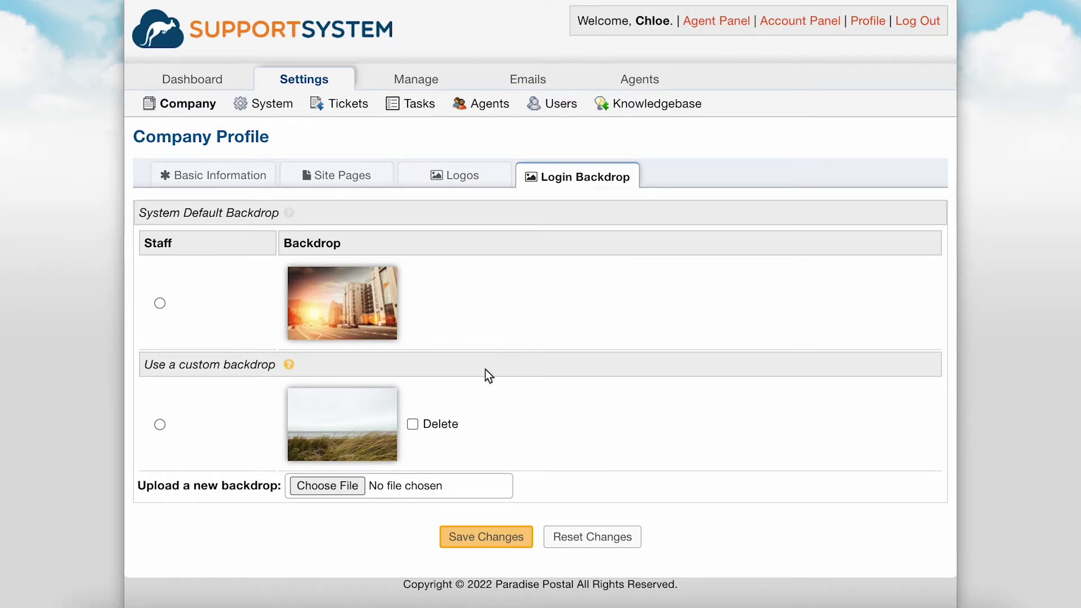
mouse_move(291, 366)
click(270, 103)
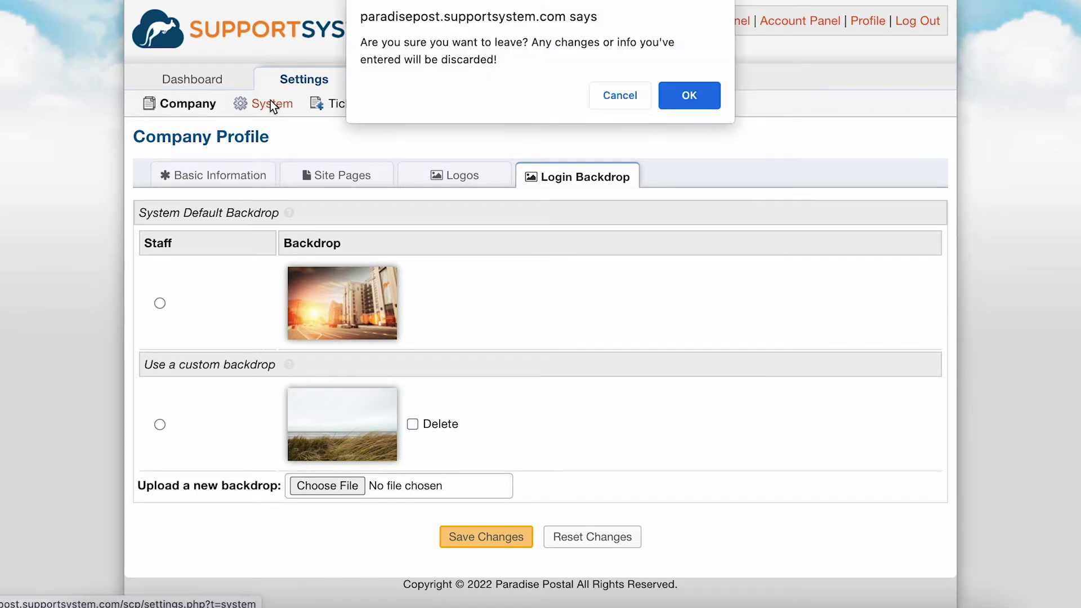
click(691, 97)
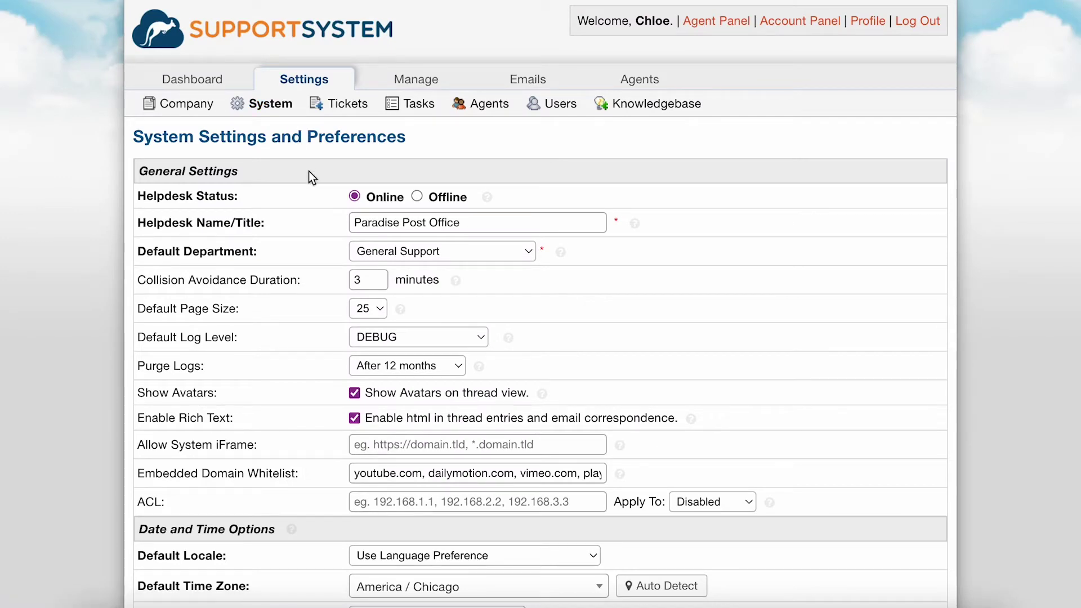
Highlight the company name in the client portal footer and check the departments available as the system's Default Department
scroll(308, 171, down, 1)
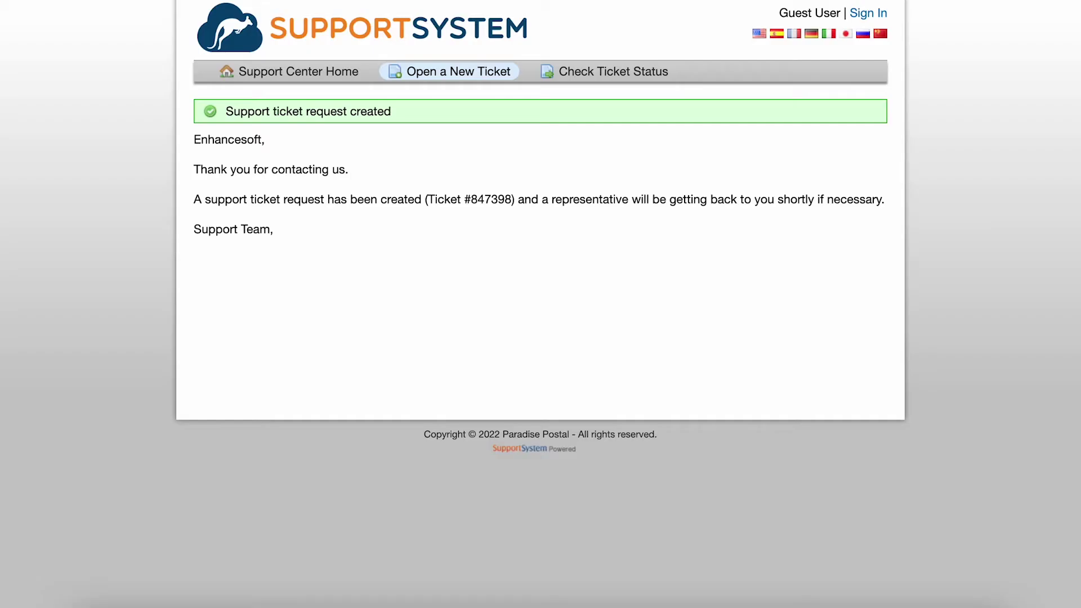
drag(570, 434, 504, 437)
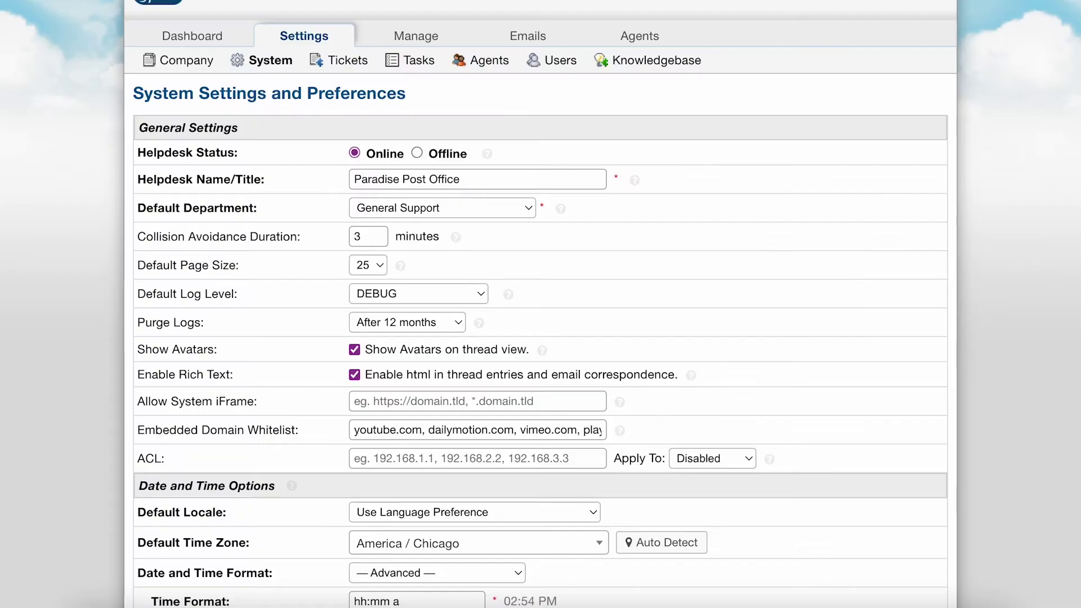
click(359, 207)
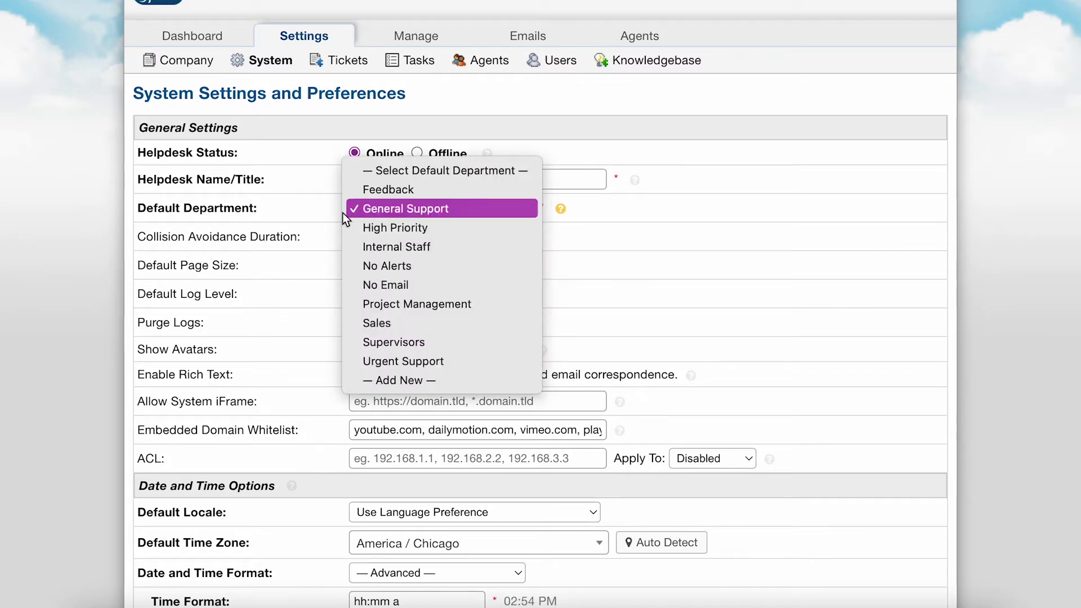
click(343, 213)
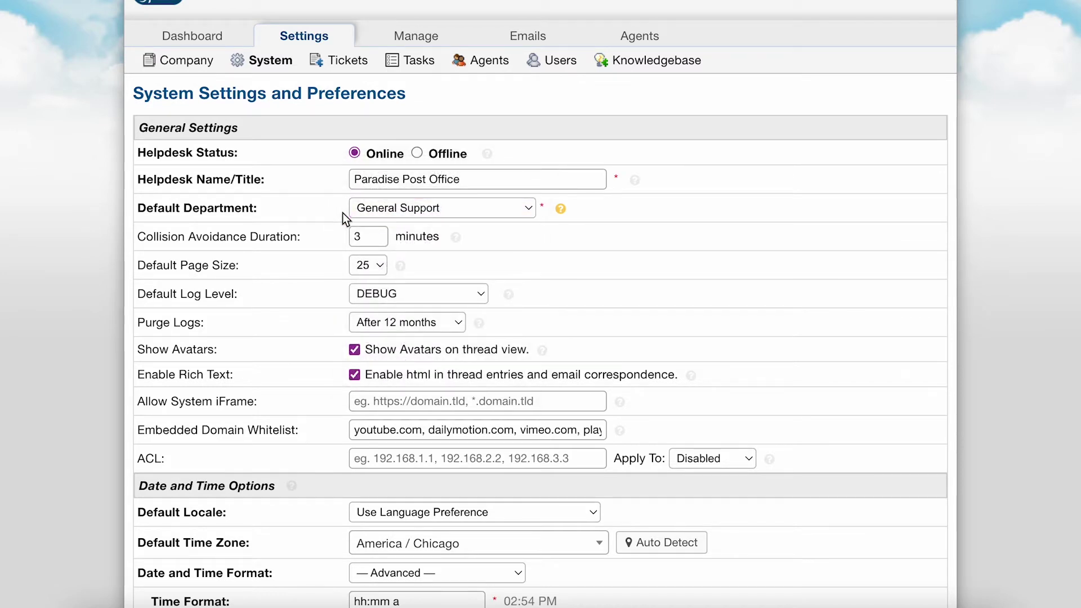
Check the ticket Lock Semantics option and set the Collision Avoidance Duration to 0 minutes
click(366, 241)
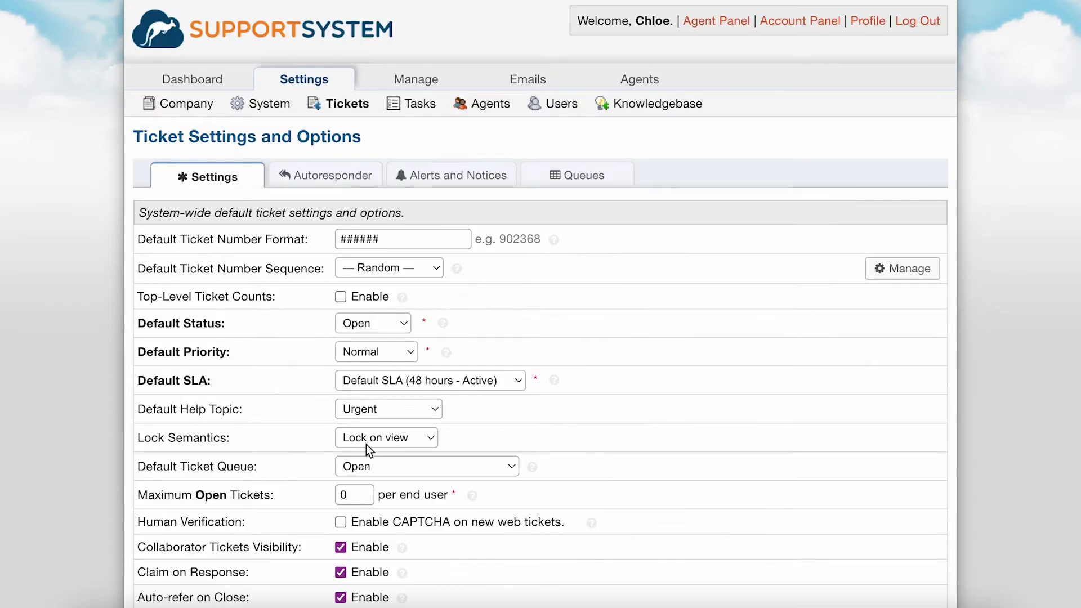
click(366, 442)
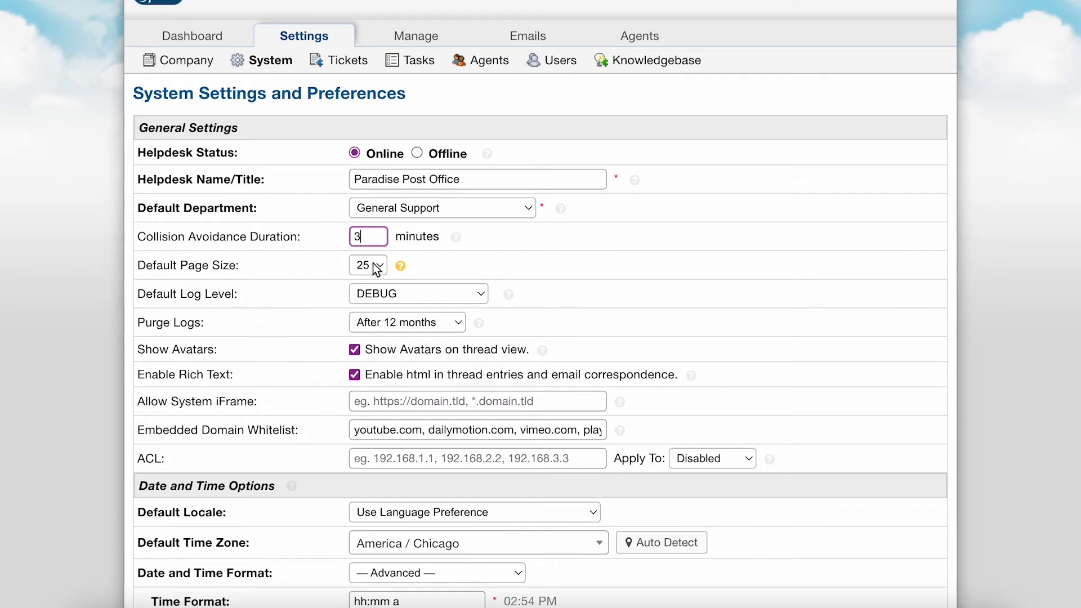
double_click(368, 236)
text(0)
Check the Maximum Page size preference in the agent profile and set the system's Default Page Size to 50
click(362, 266)
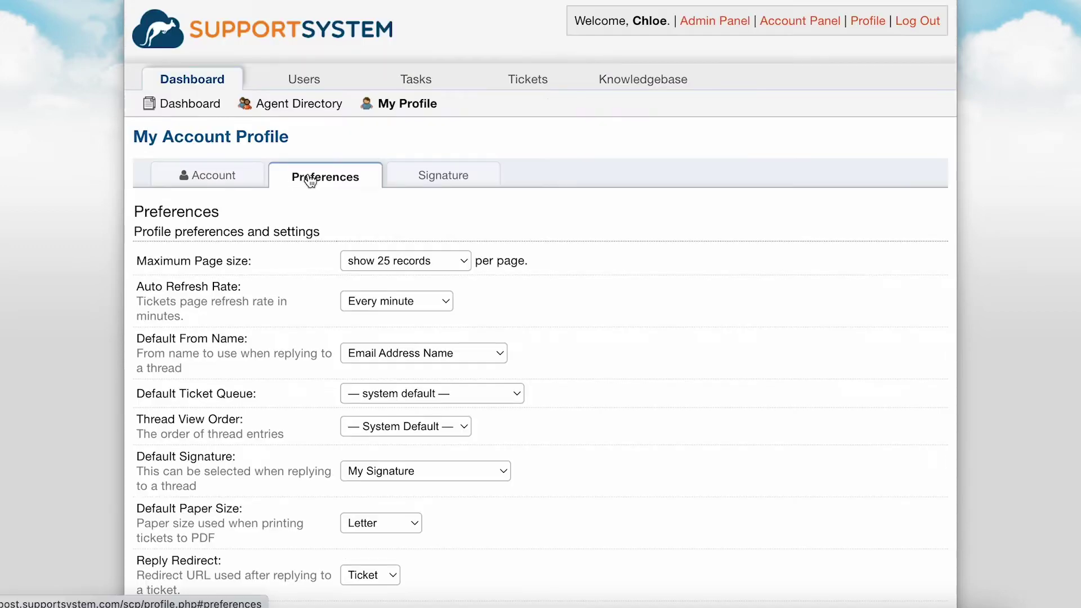
click(389, 263)
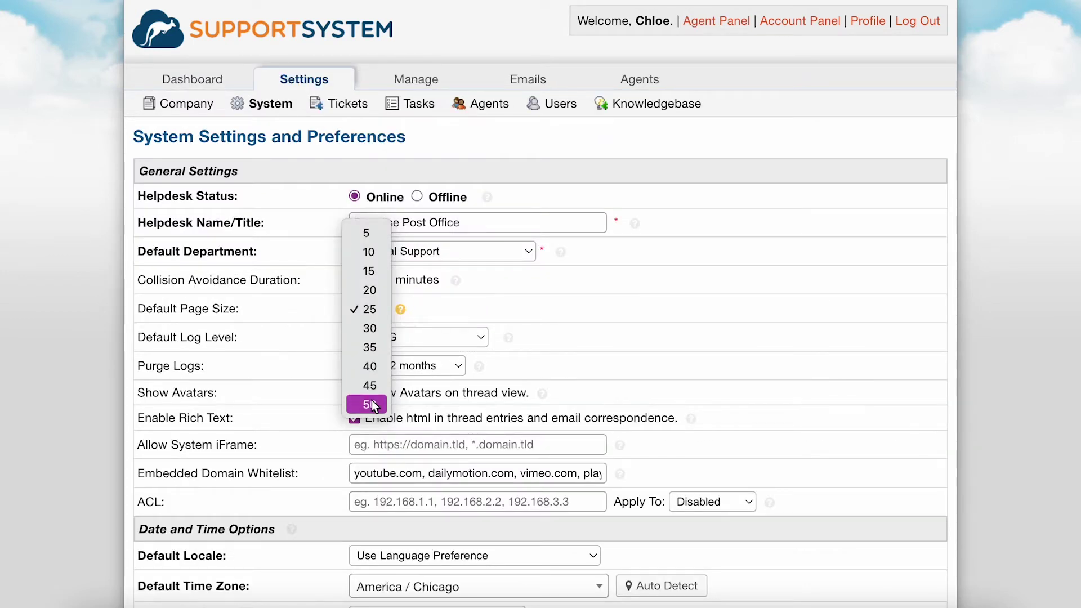
click(371, 403)
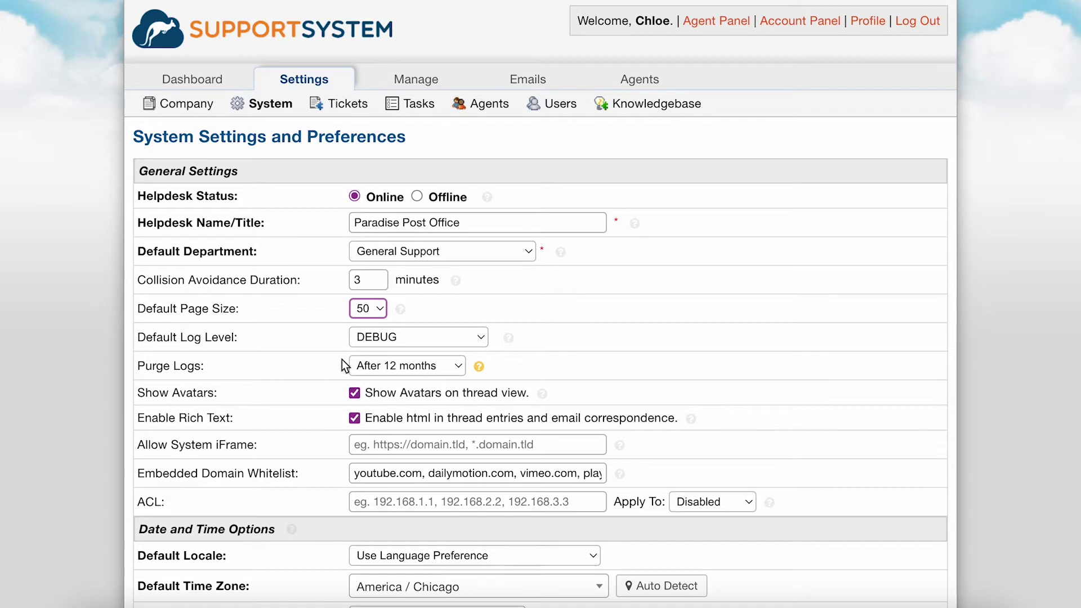
Check the Default Log Level choices and set Purge Logs to Never Purge Logs
click(446, 341)
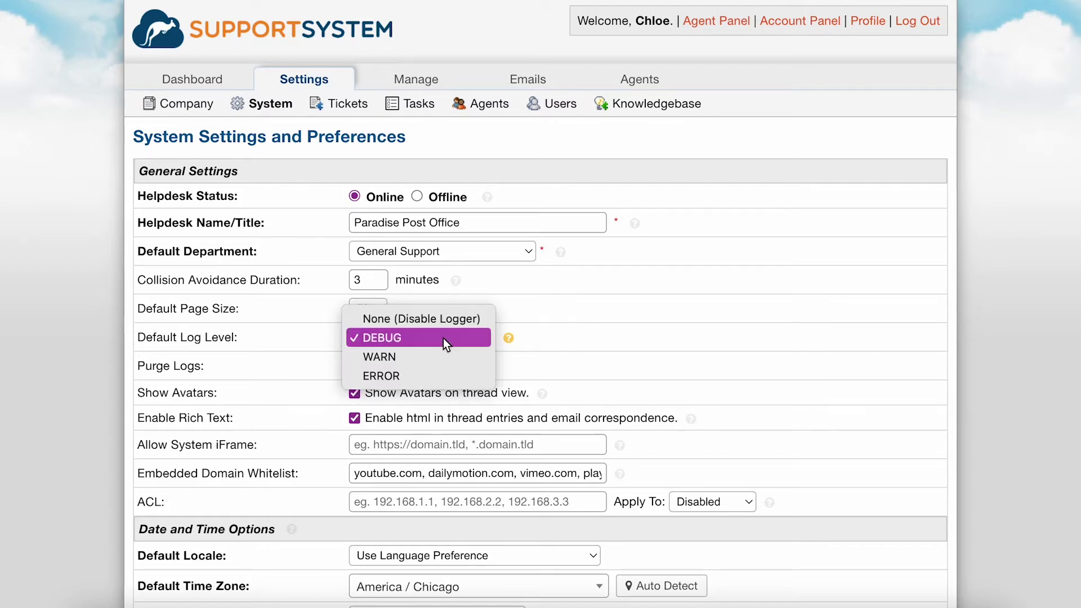
click(488, 338)
click(442, 367)
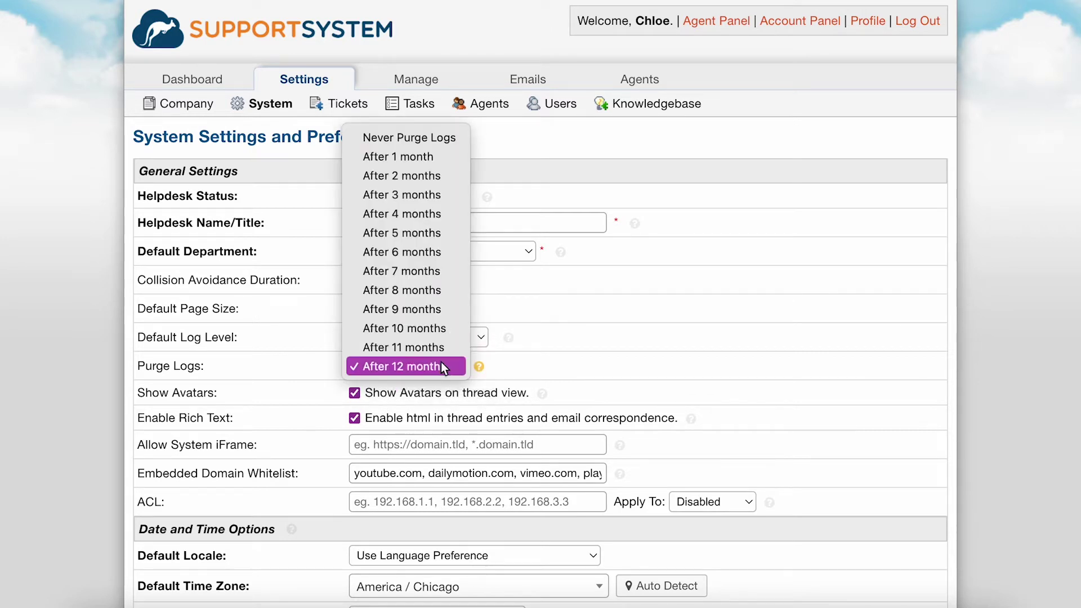
click(448, 141)
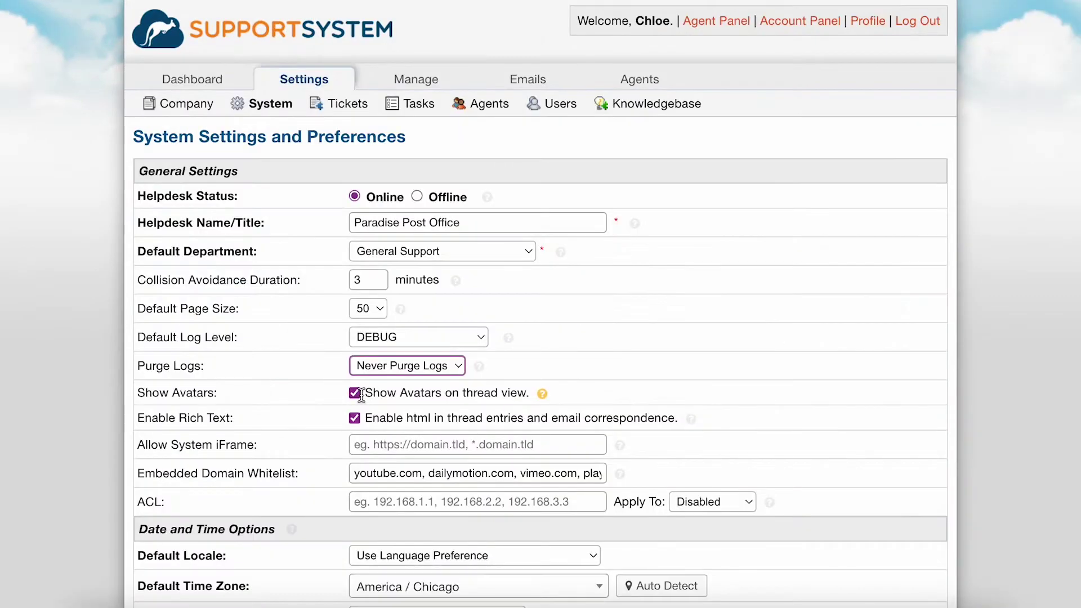
Try the Show Avatars option and toggle Enable Rich Text off and back on
click(358, 397)
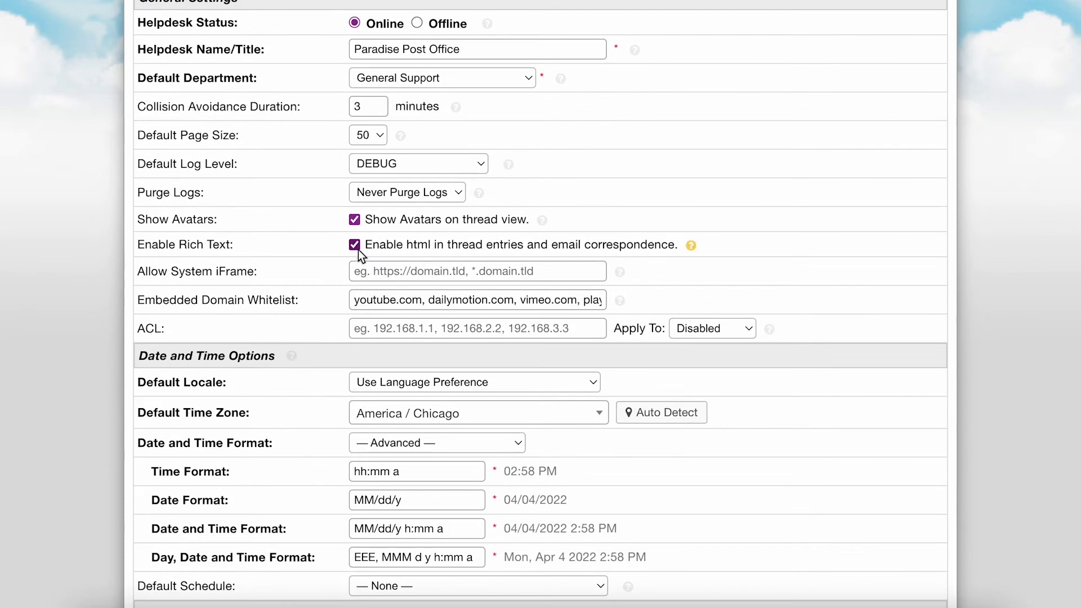
click(357, 249)
click(354, 246)
Go through the Allow System iFrame, Embedded Domain Whitelist and ACL fields in the general settings
click(358, 270)
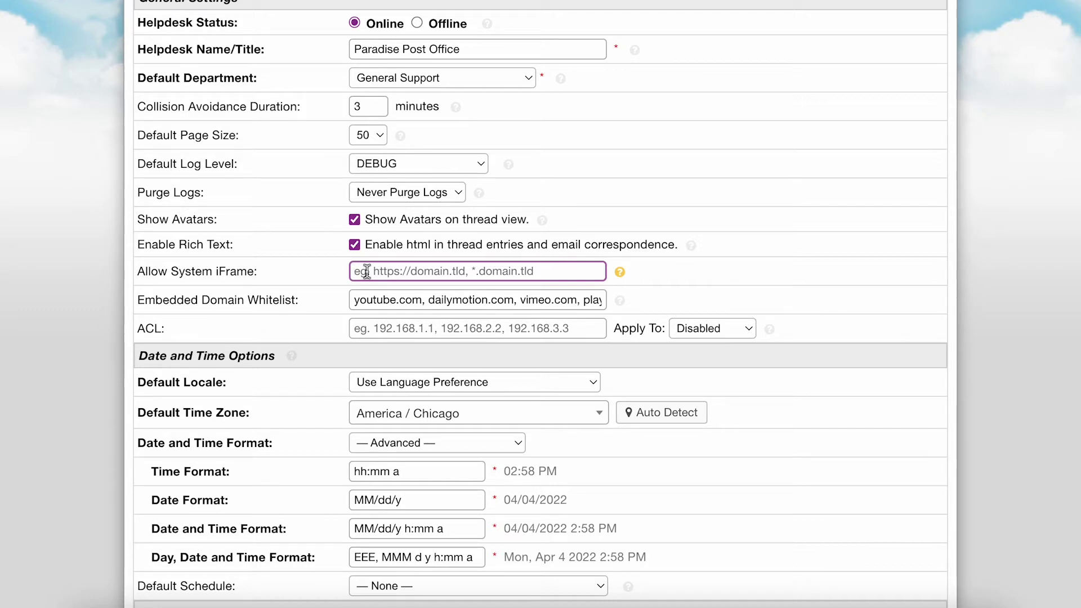
click(366, 301)
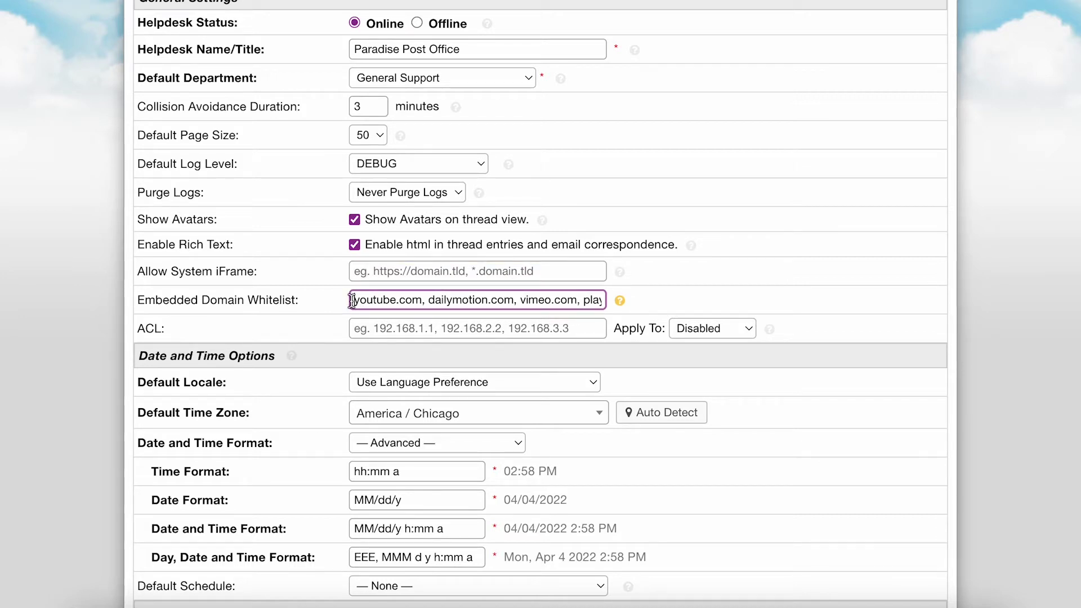
click(376, 330)
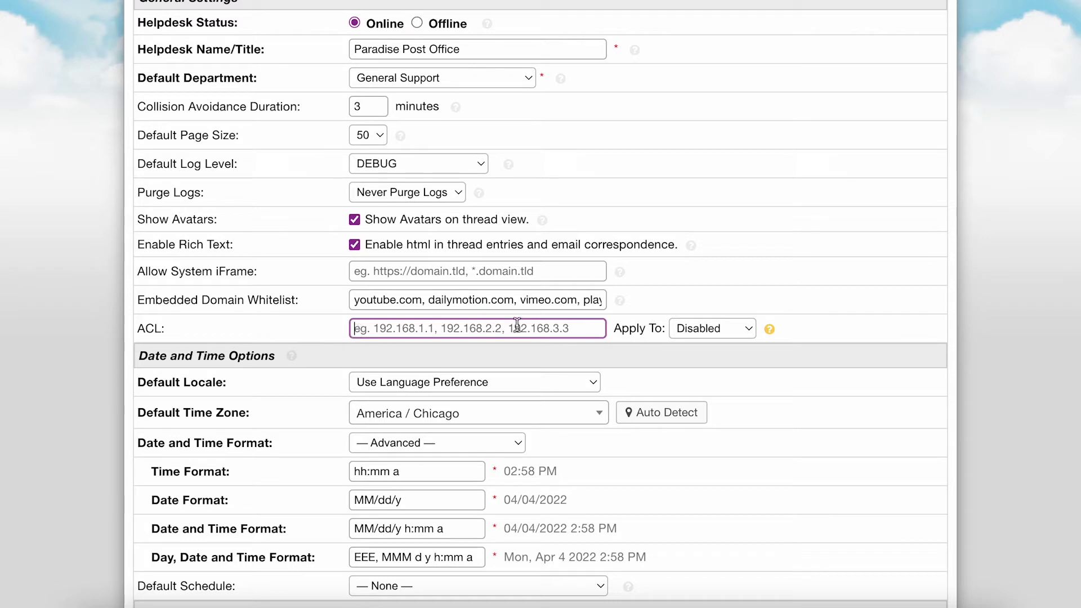
Read the help for the ACL options and check the Default Locale choices under Date and Time Options
mouse_move(770, 332)
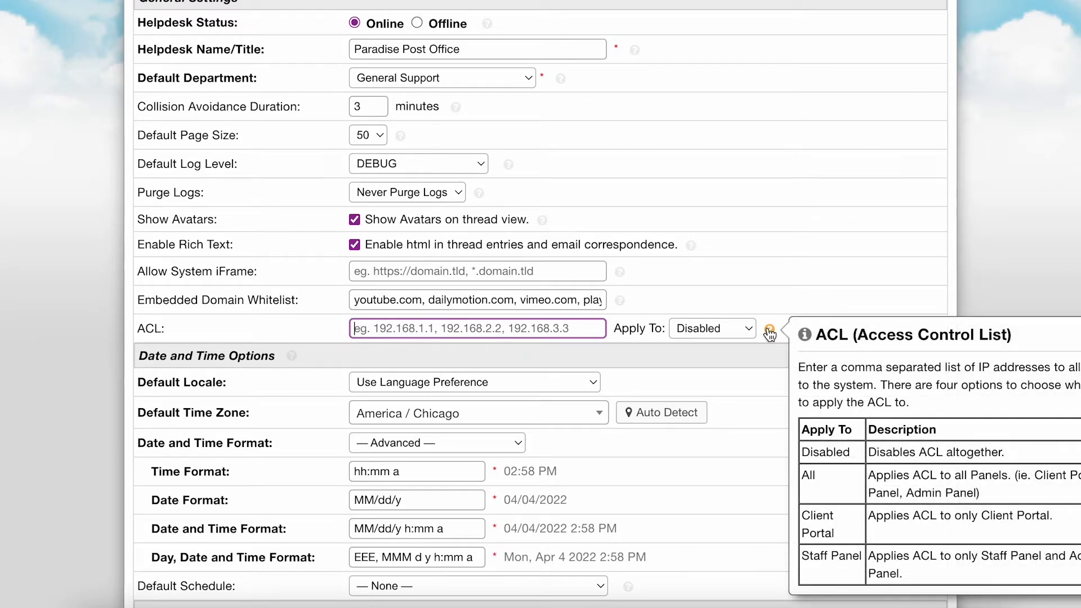
click(682, 350)
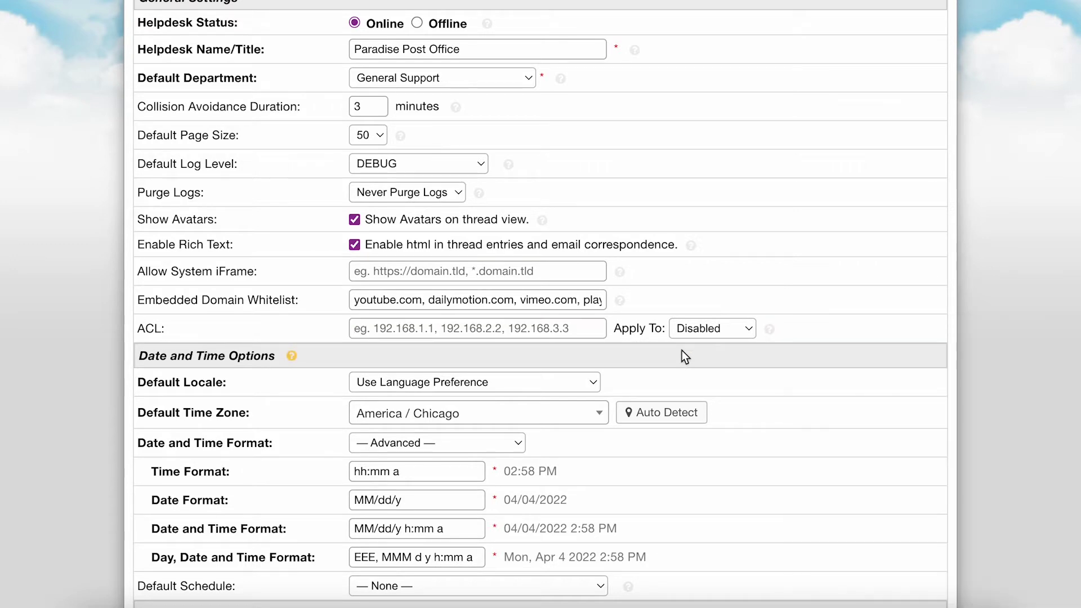
scroll(681, 350, down, 5)
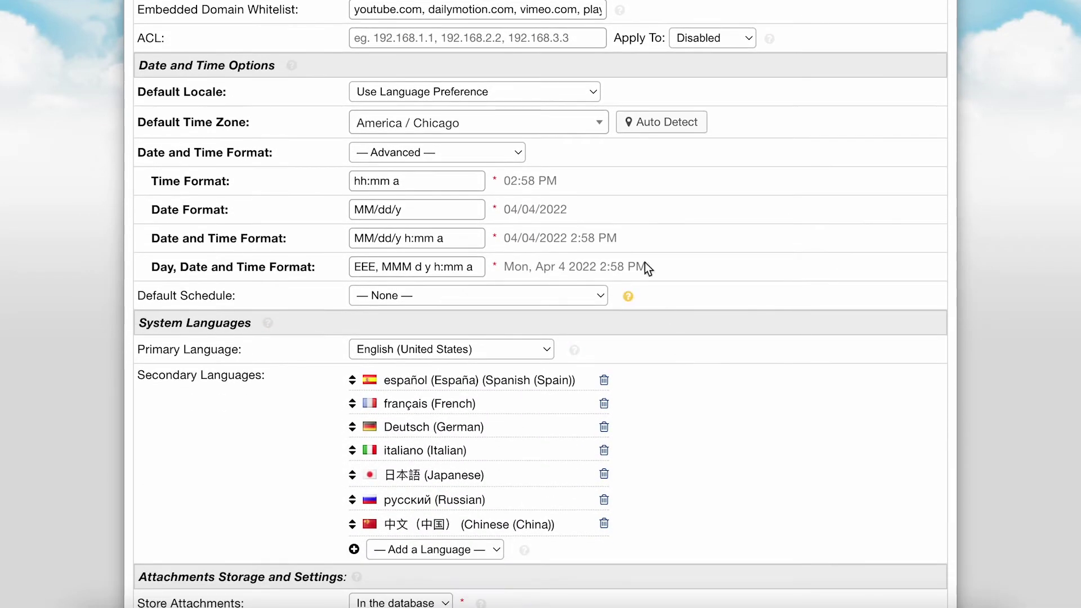
click(559, 91)
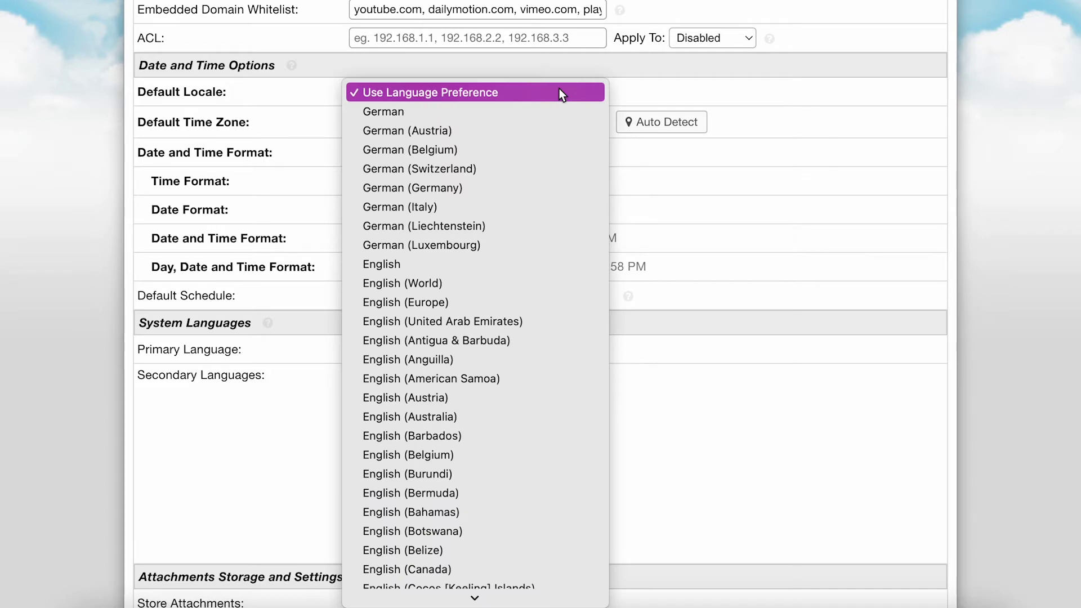
click(562, 93)
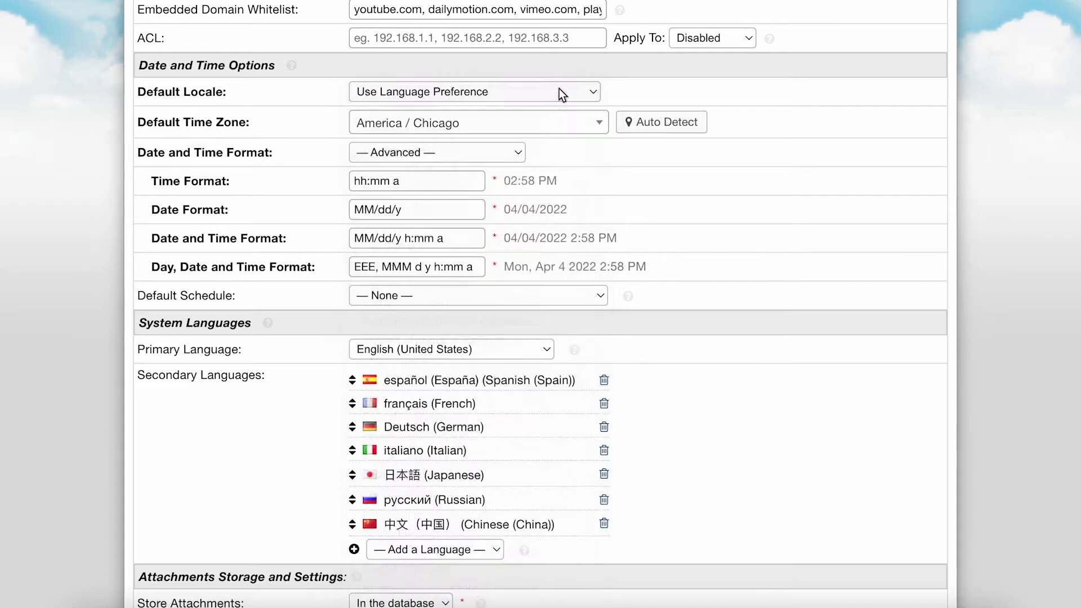
Check the Default Time Zone choices in the system settings and the Time Zone preference in the agent profile
click(567, 133)
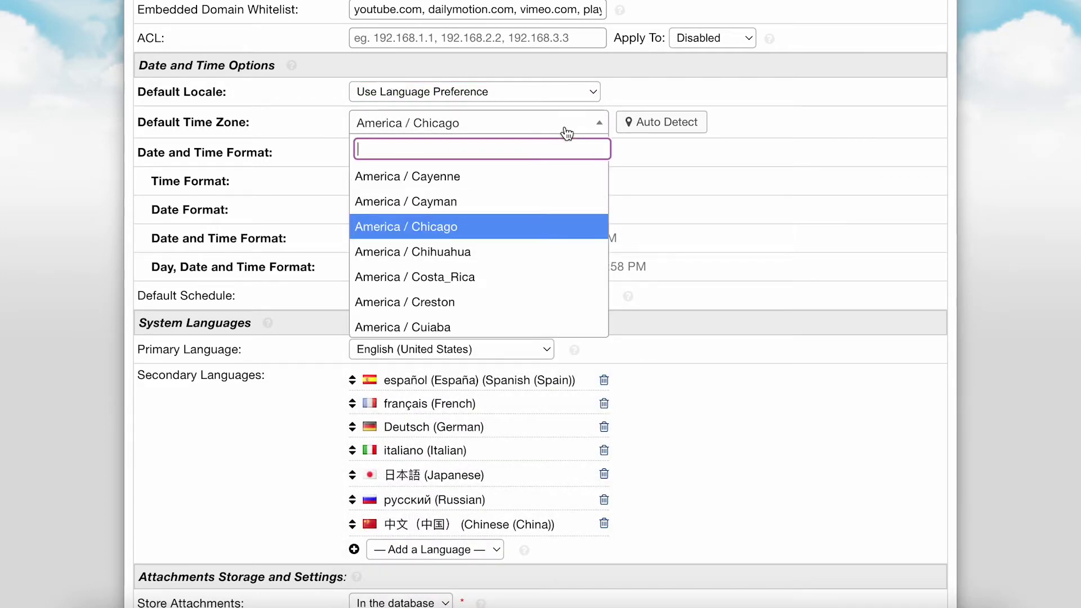
click(567, 133)
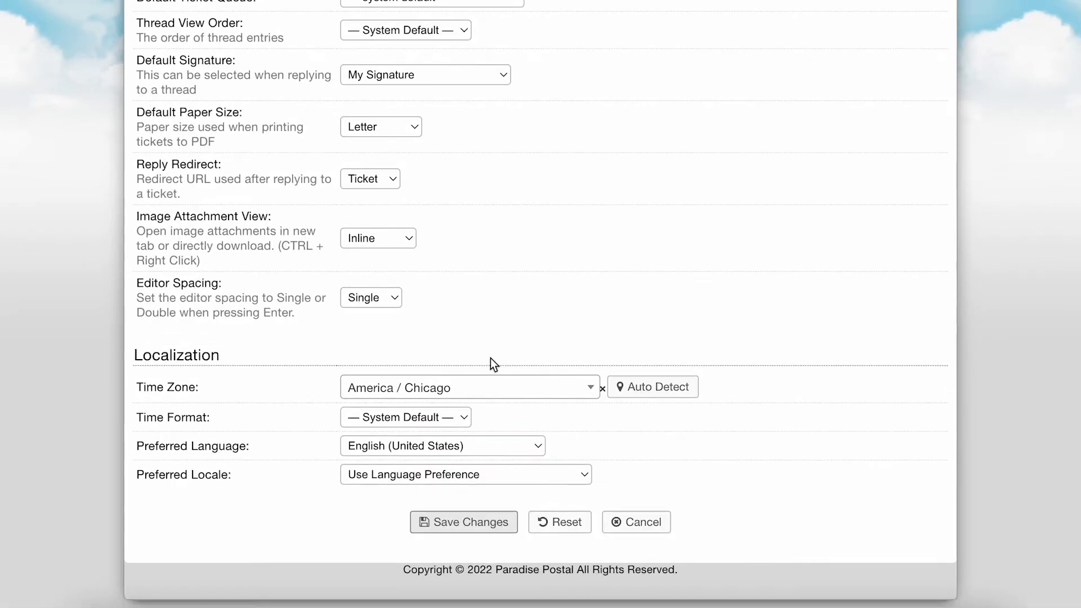
click(515, 393)
click(519, 394)
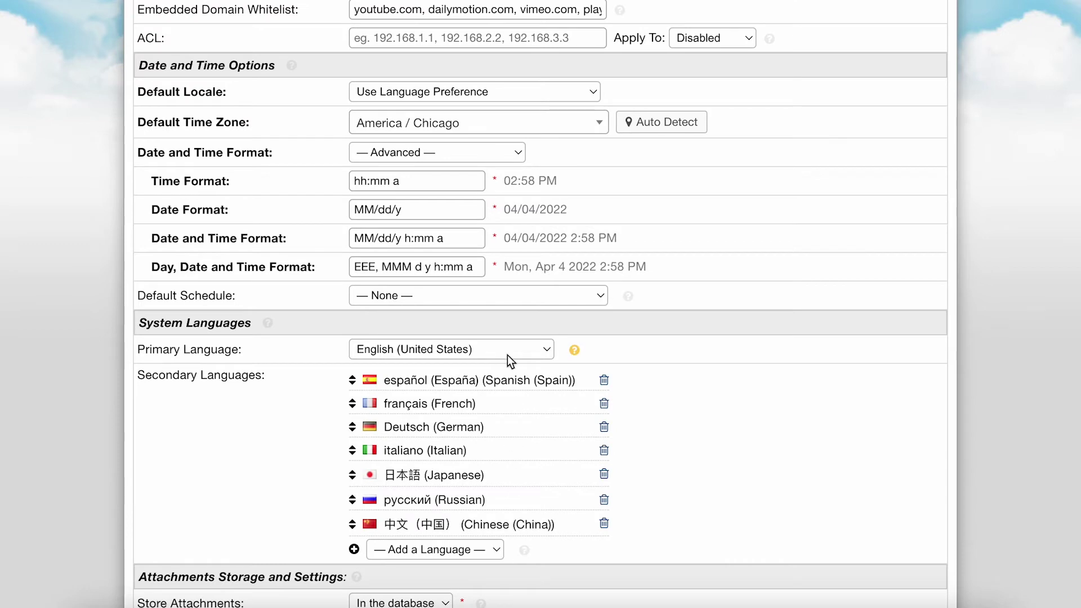
Try Locale Defaults as the system's Date and Time Format and switch back to Advanced
click(488, 154)
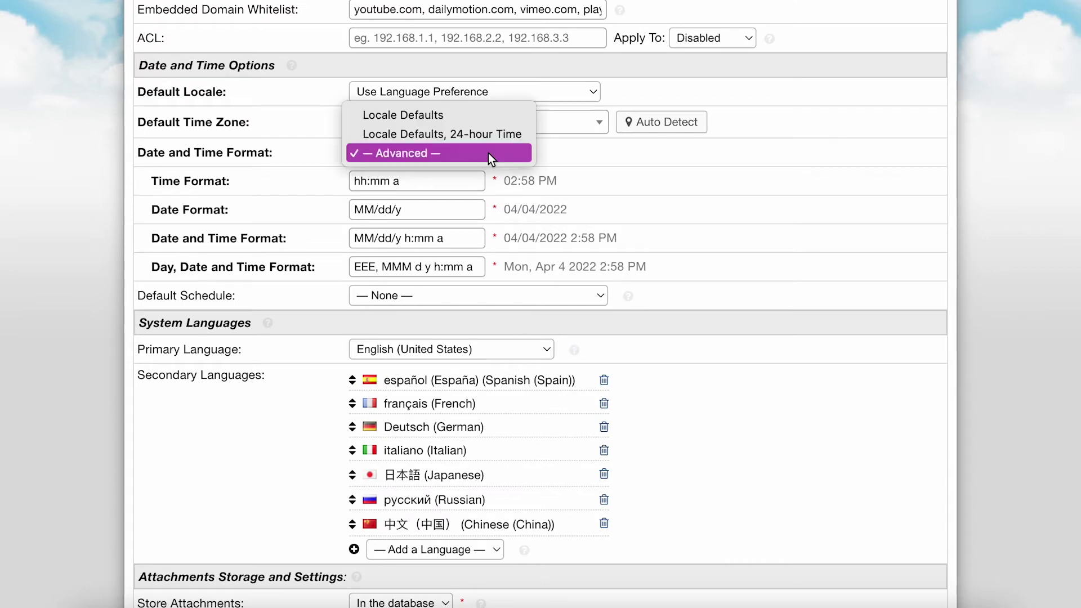
click(492, 117)
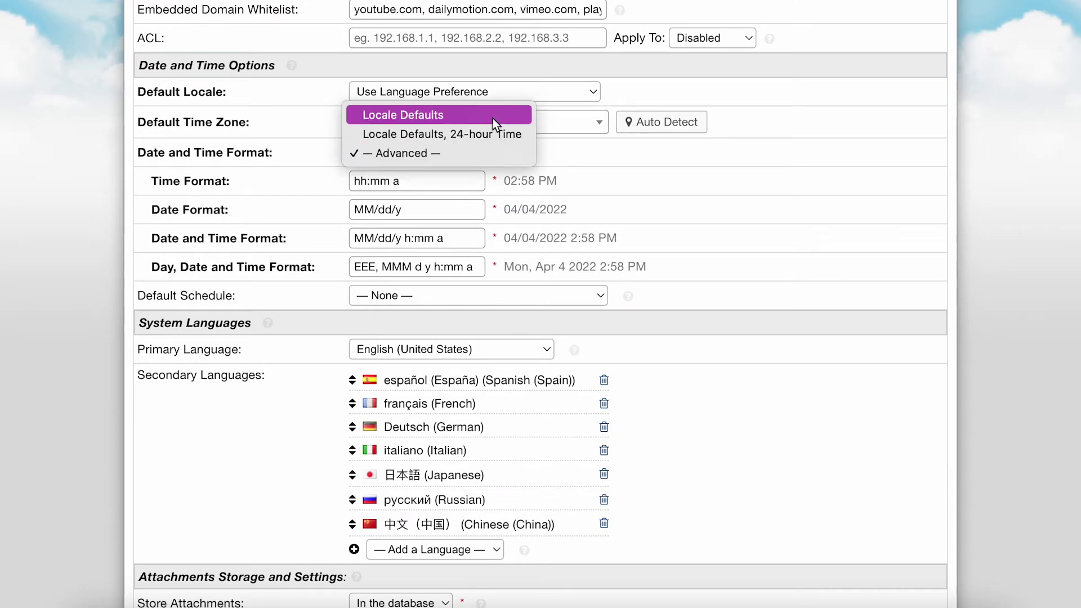
click(489, 157)
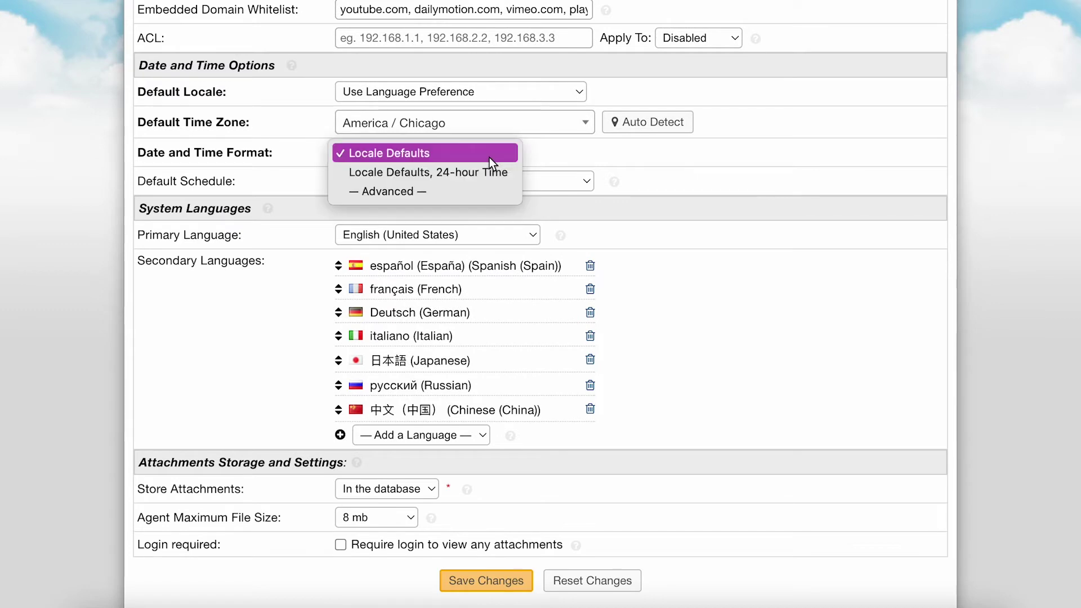
click(491, 192)
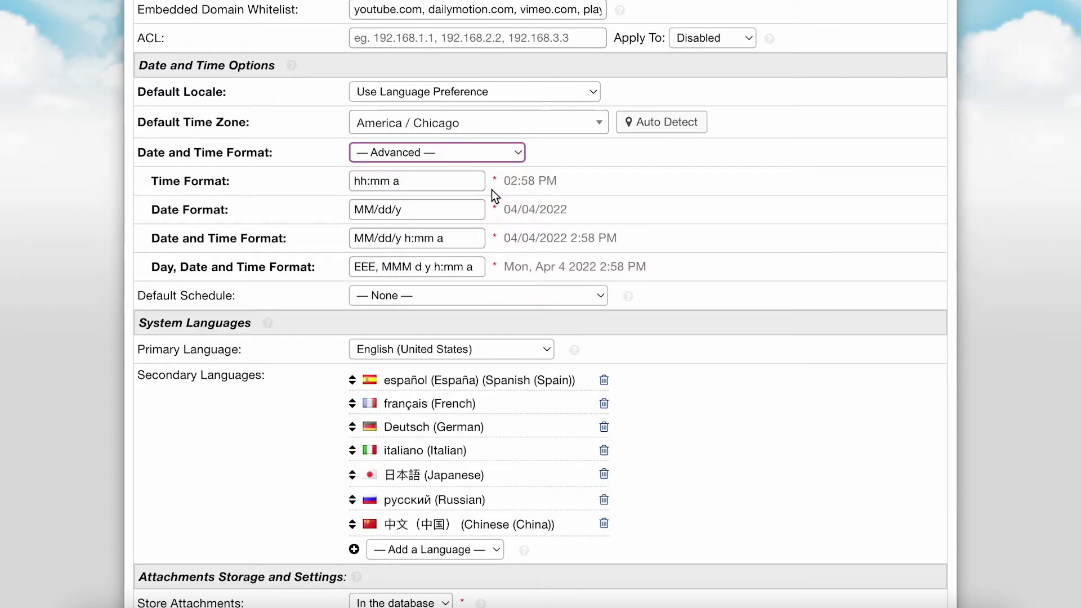
Set the system's Default Schedule to 24/5
click(493, 299)
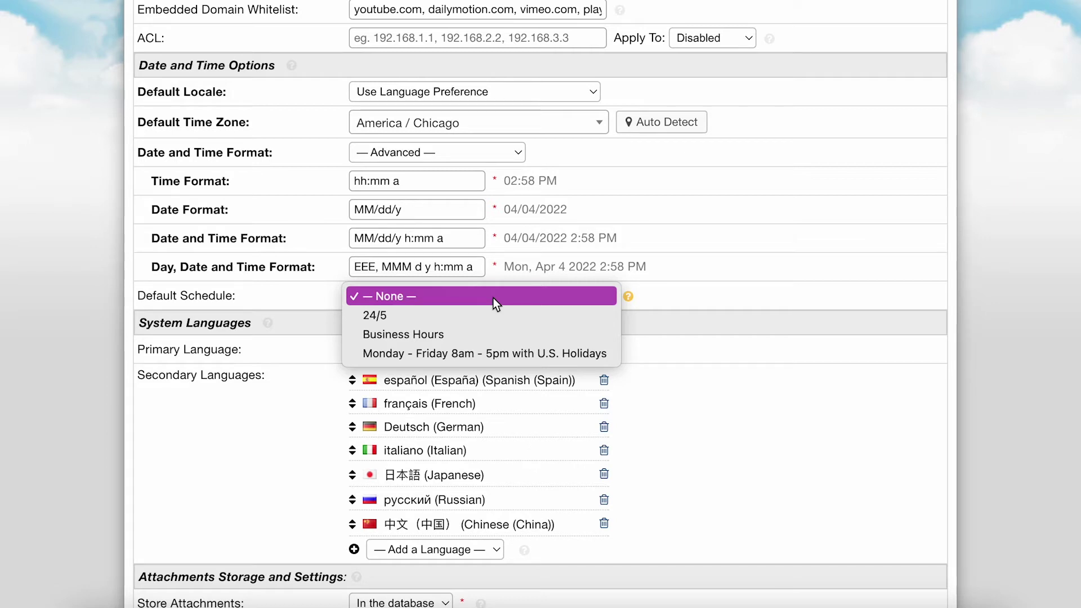
click(495, 312)
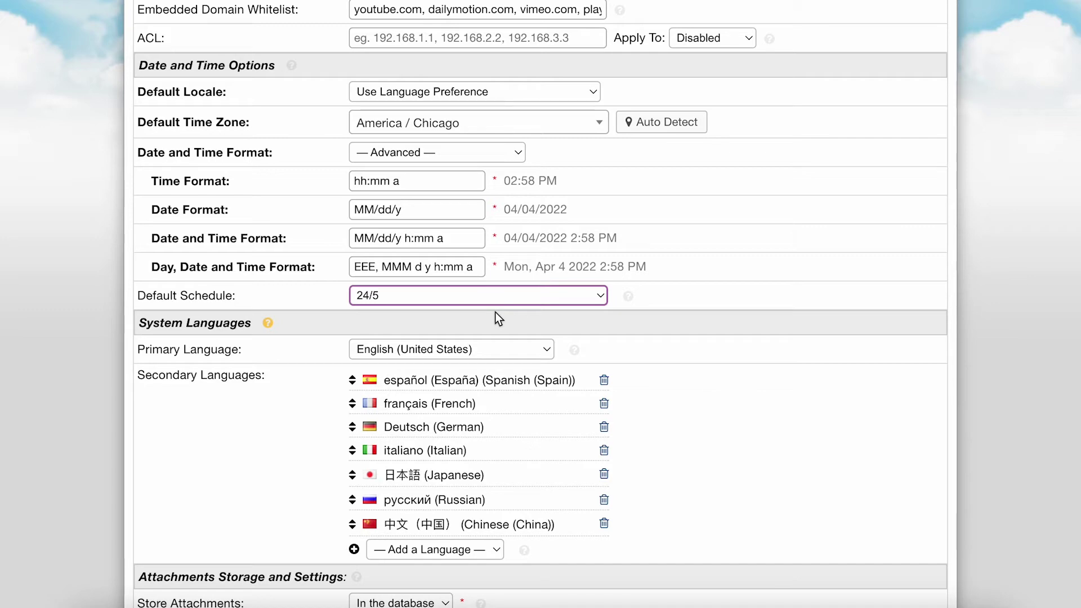
Review the Primary Language choices in the System Languages section
scroll(496, 313, down, 3)
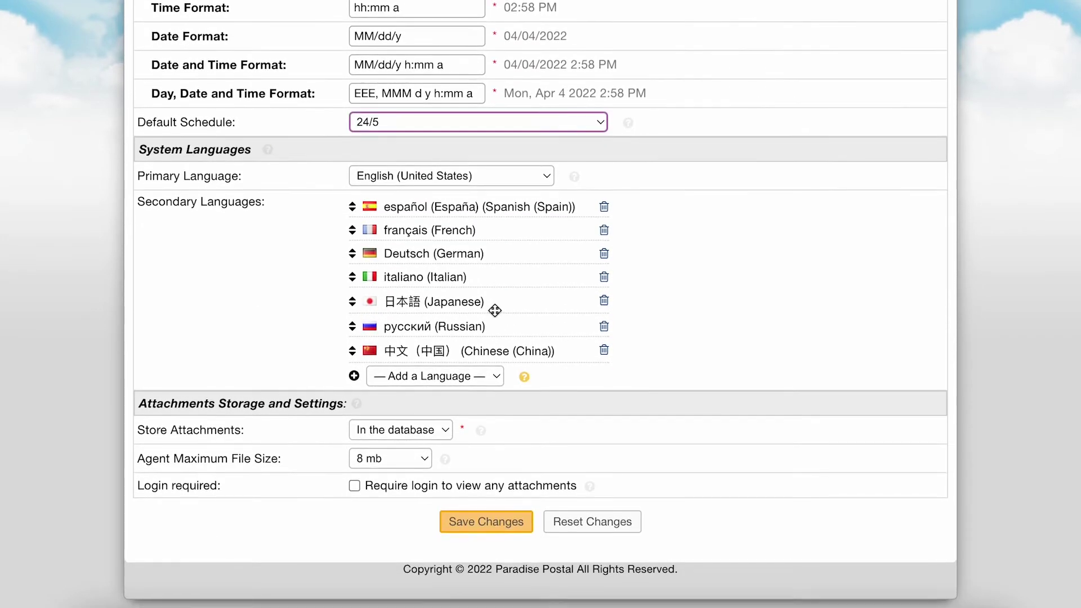
click(472, 179)
click(471, 177)
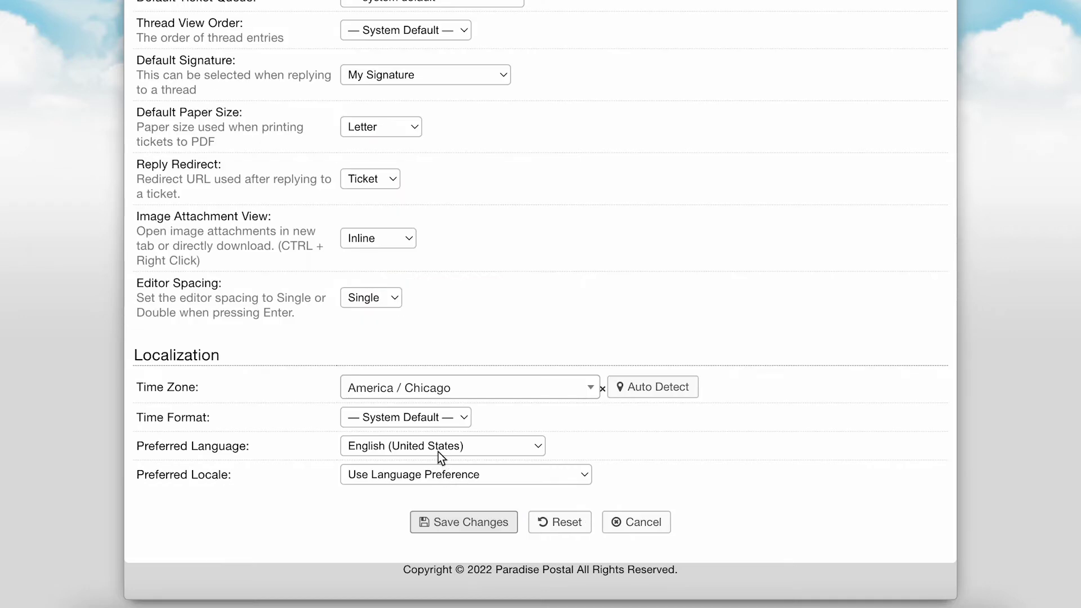
Check the Preferred Language choices in the agent profile and view the client portal in Spanish
click(439, 451)
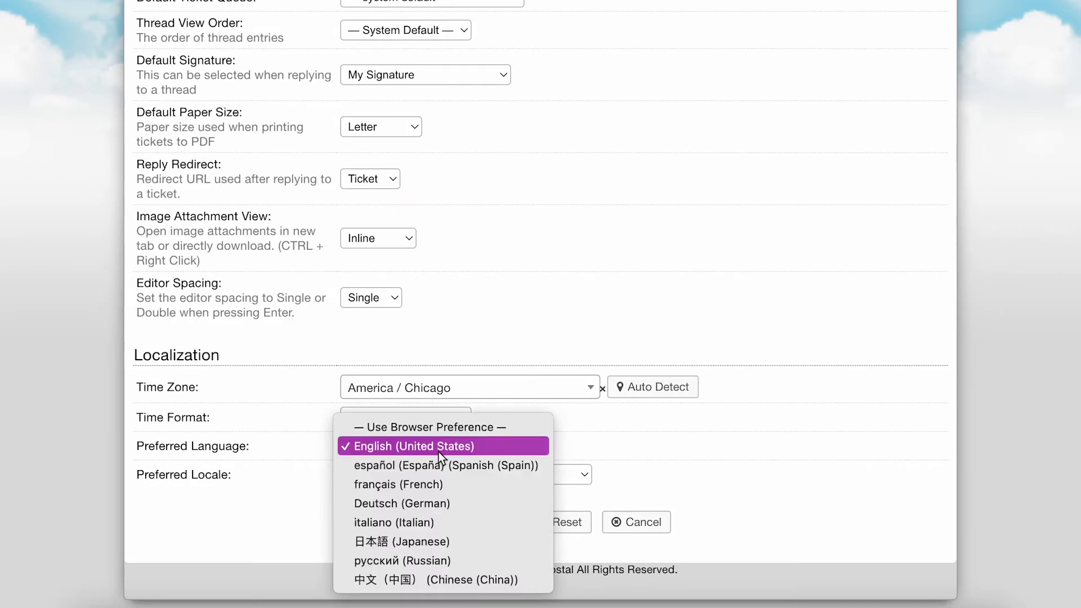
click(439, 449)
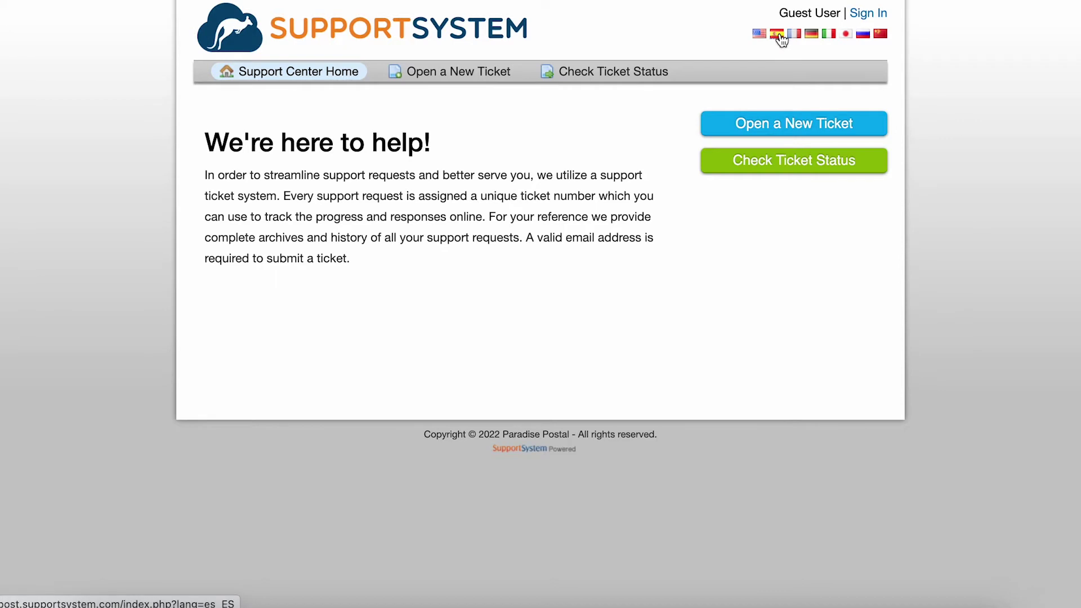
click(779, 36)
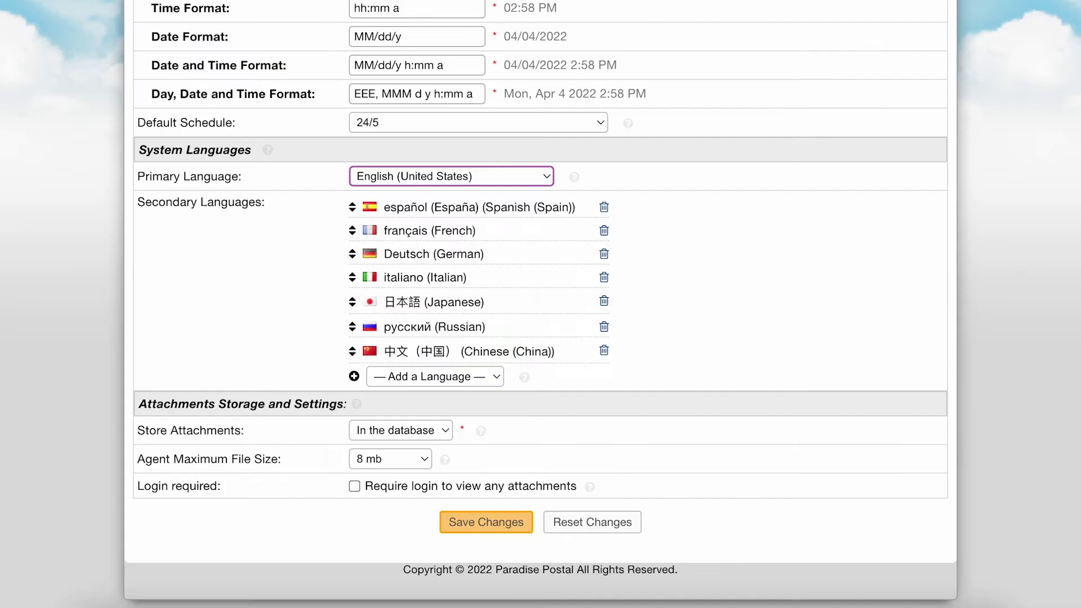
Leave the system settings for the Ticket Settings and Options page, discarding the unsaved changes
click(336, 432)
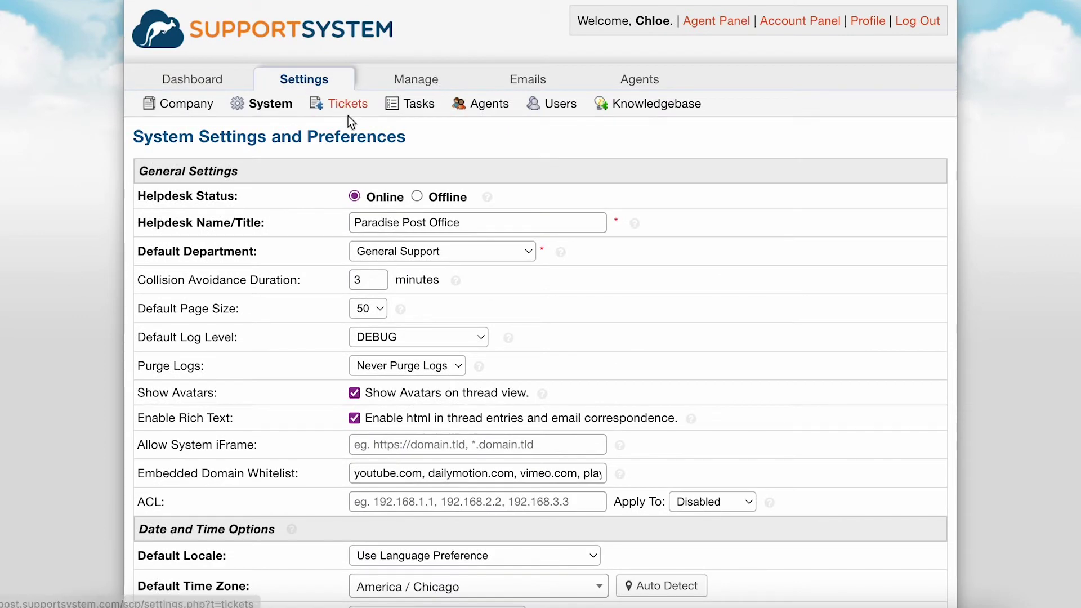
click(348, 107)
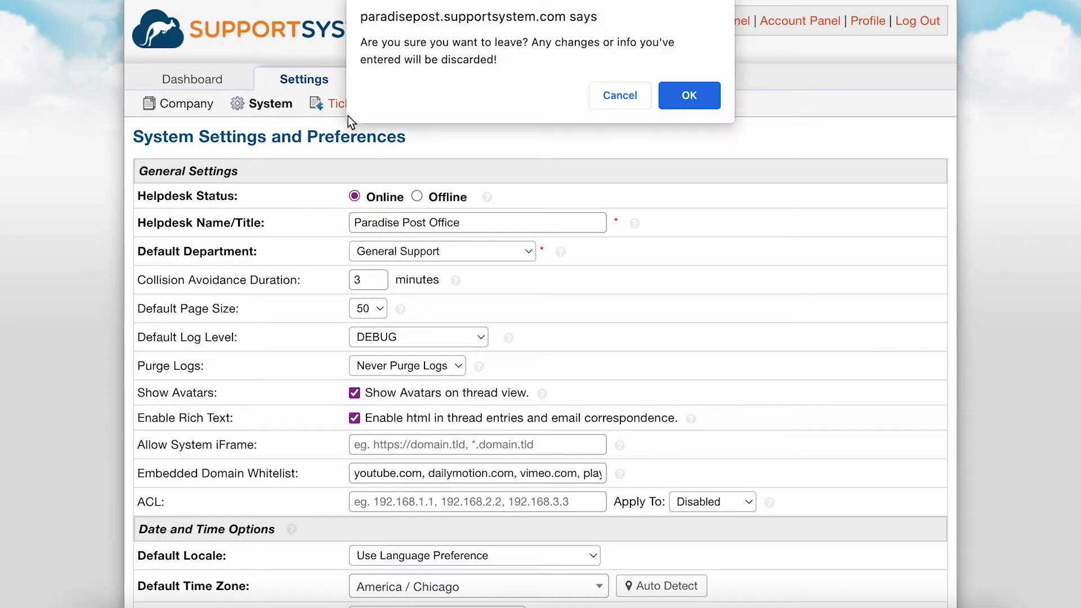
key(Return)
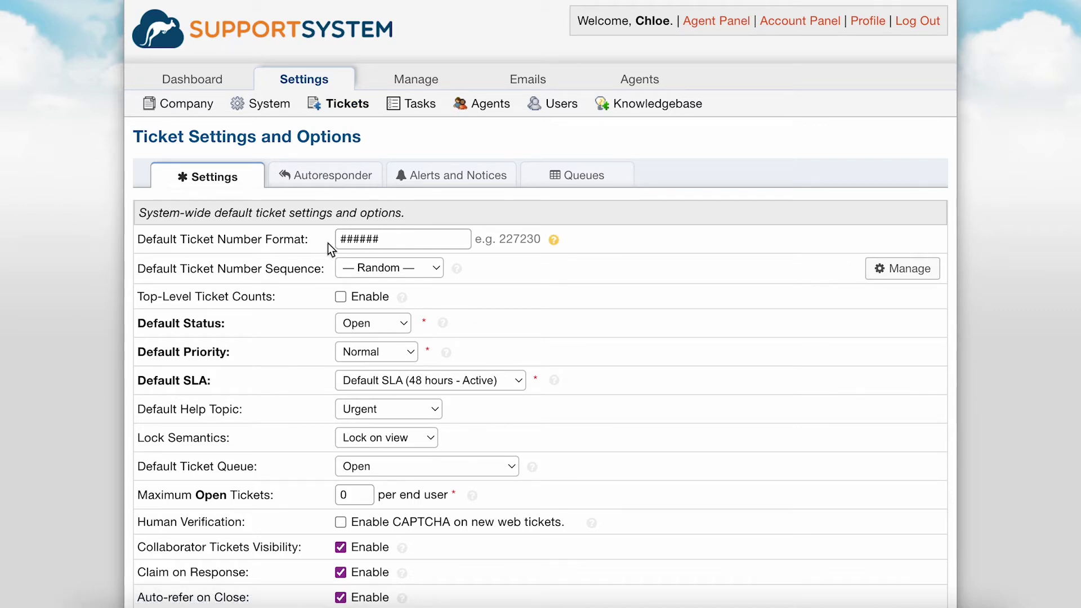
Try the prefix "22-" in the Default Ticket Number Format and remove it again
click(348, 241)
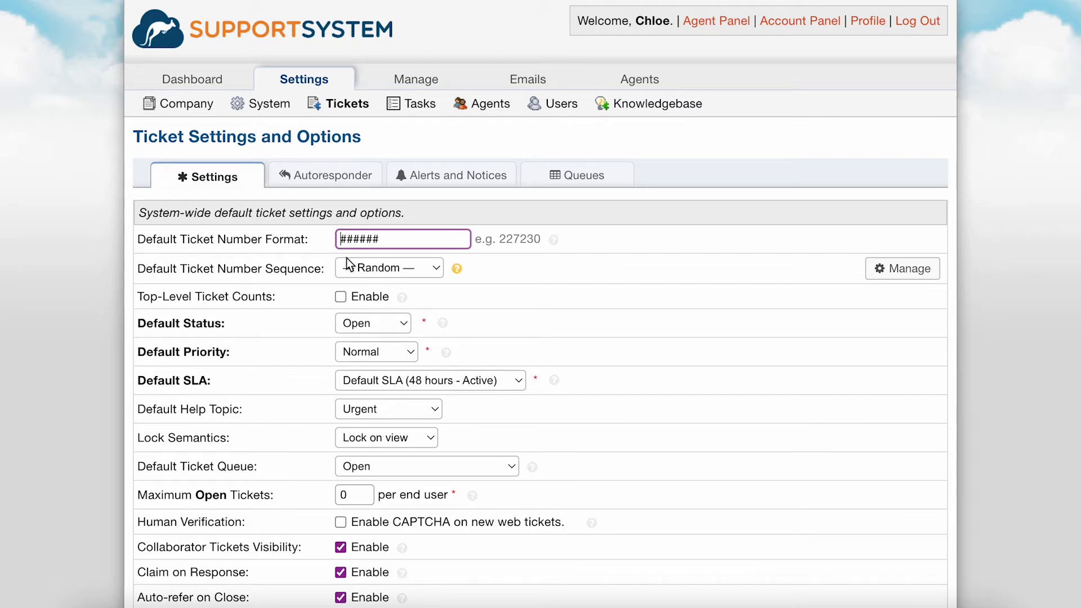
text(22-)
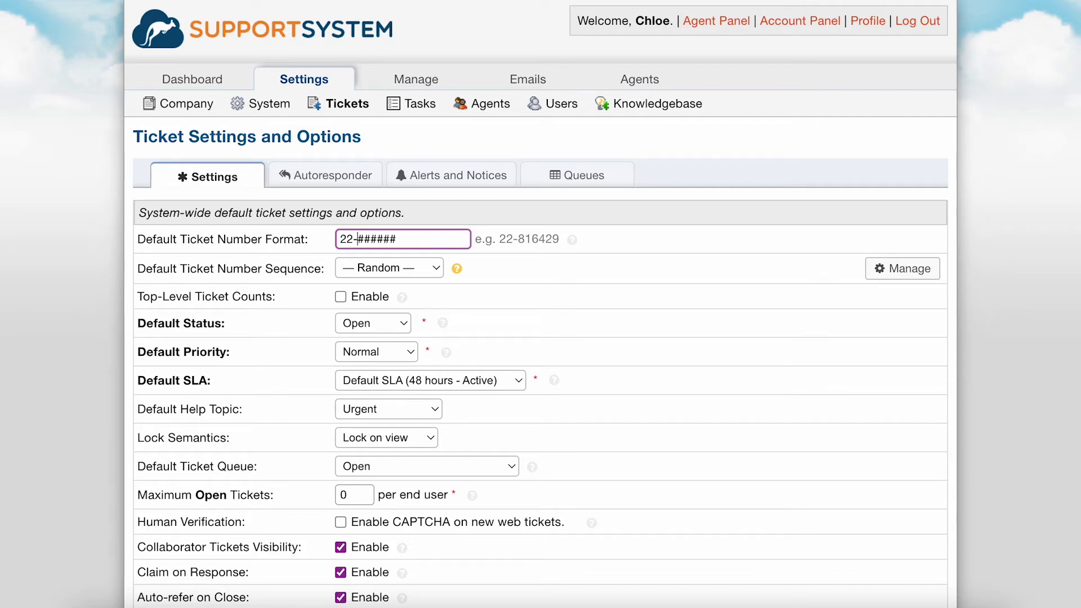
key(BackSpace)
key(BackSpace)
key(BackSpace)
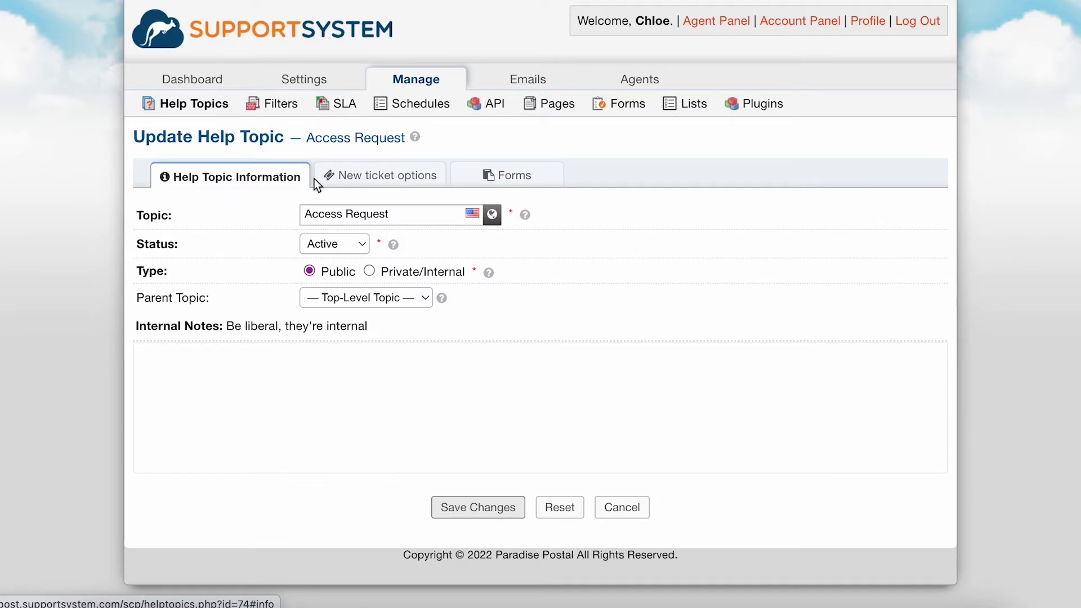
Look at the Custom Ticket Number Format option in the Access Request help topic's new ticket options
click(333, 177)
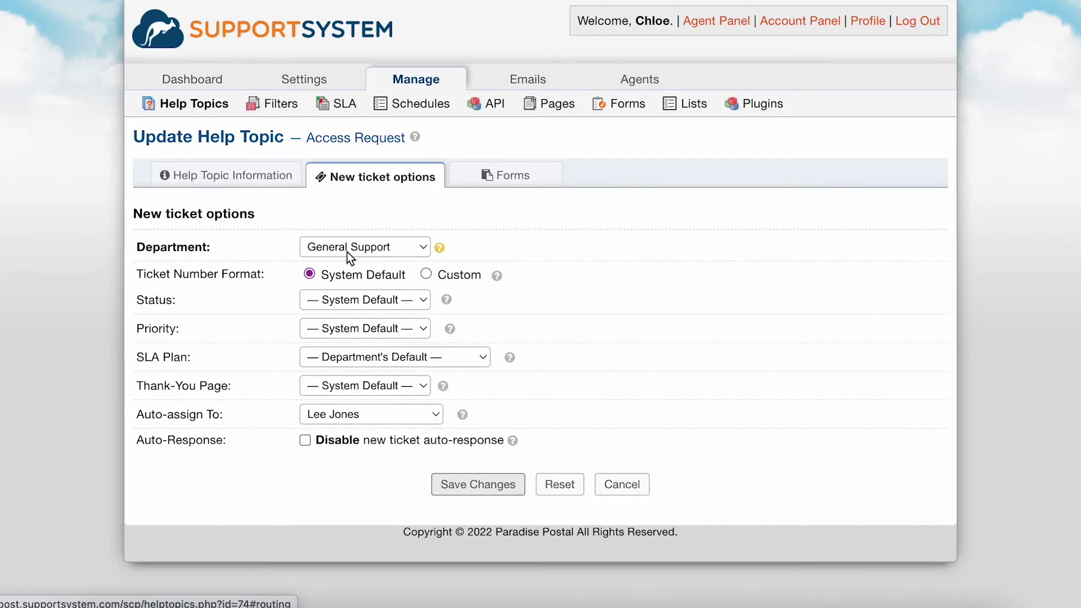
click(426, 274)
click(416, 296)
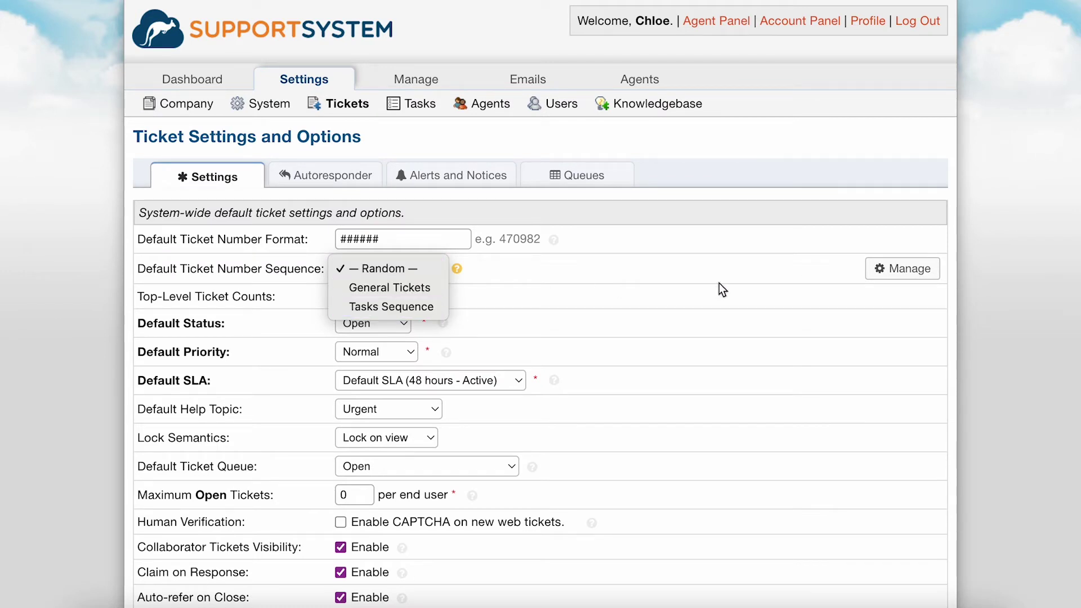
View the Tasks Sequence settings among the managed ticket number sequences and try the option for adding a new sequence
click(916, 271)
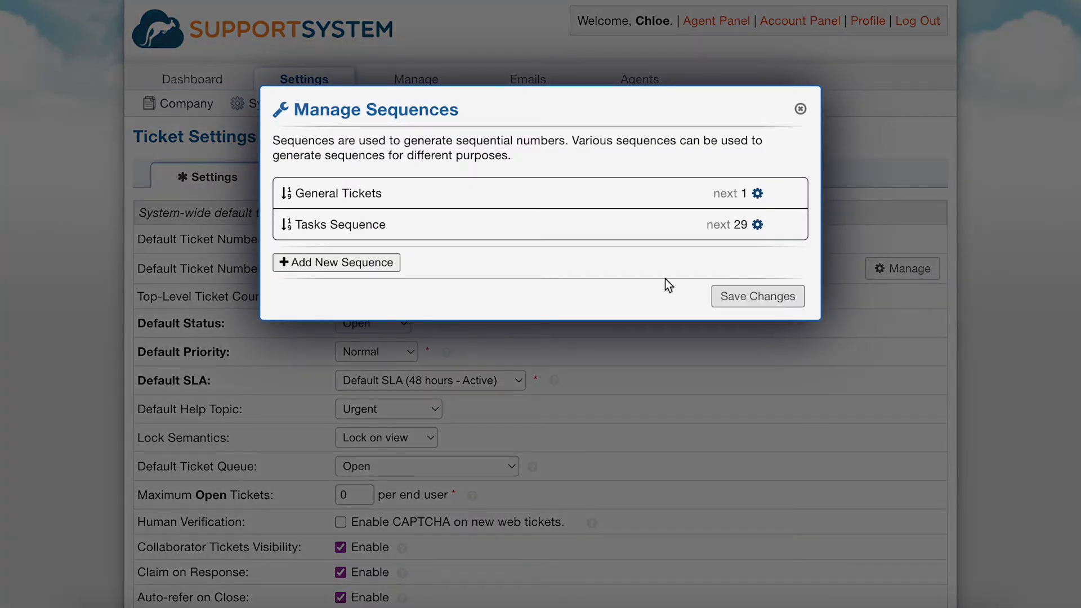
click(757, 225)
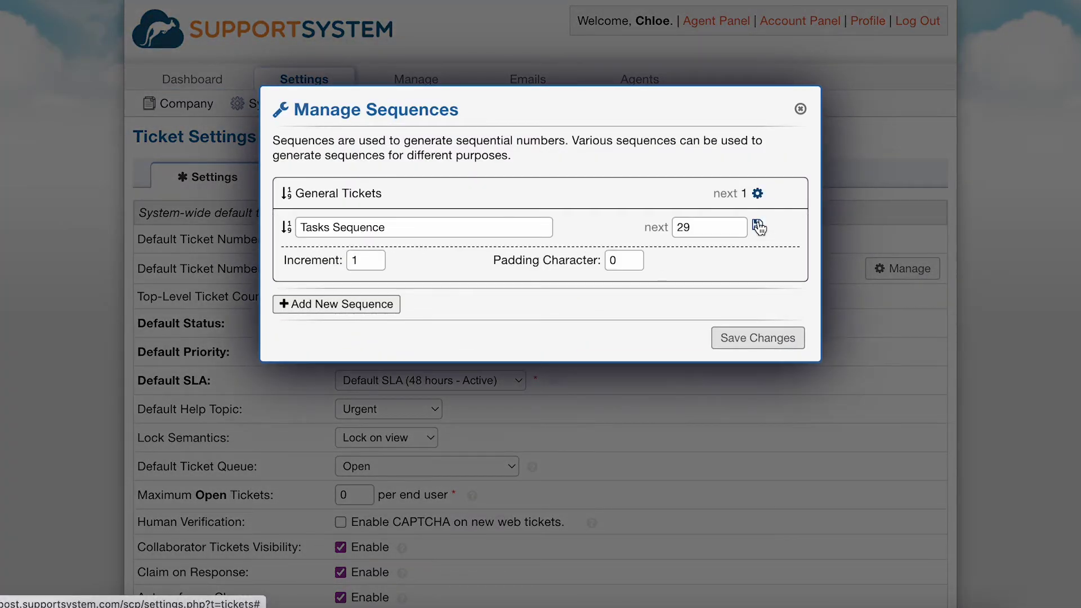
click(384, 302)
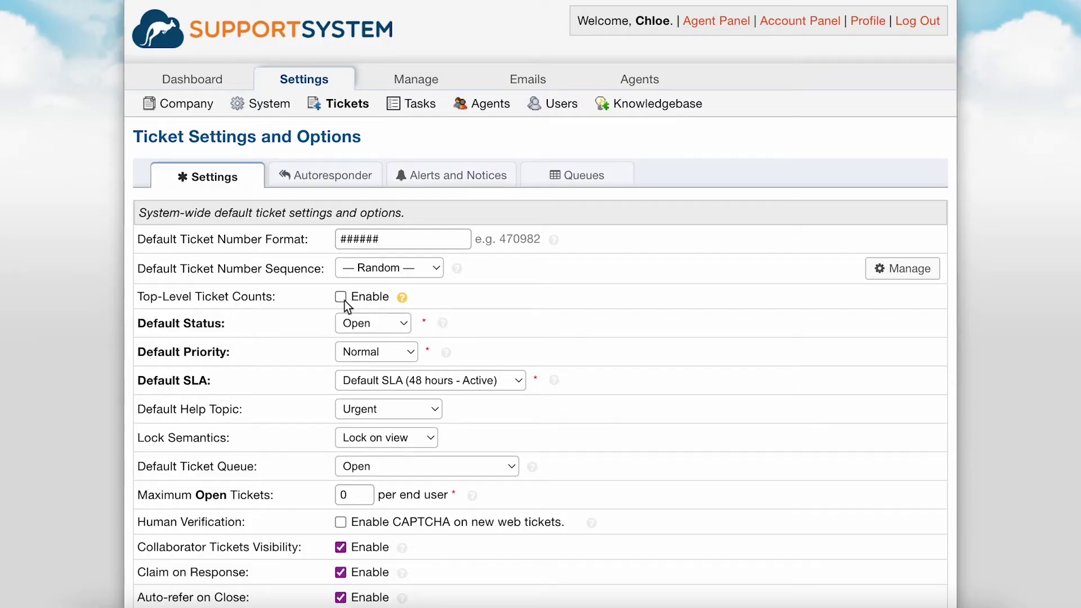
Enable Top-Level Ticket Counts and save the ticket settings
click(341, 298)
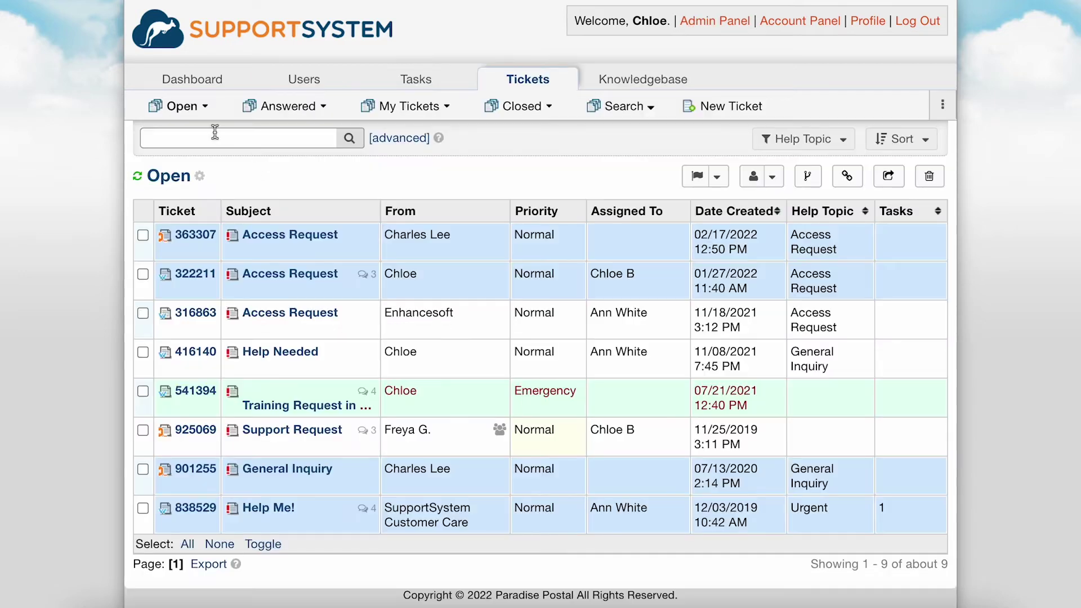
mouse_move(201, 115)
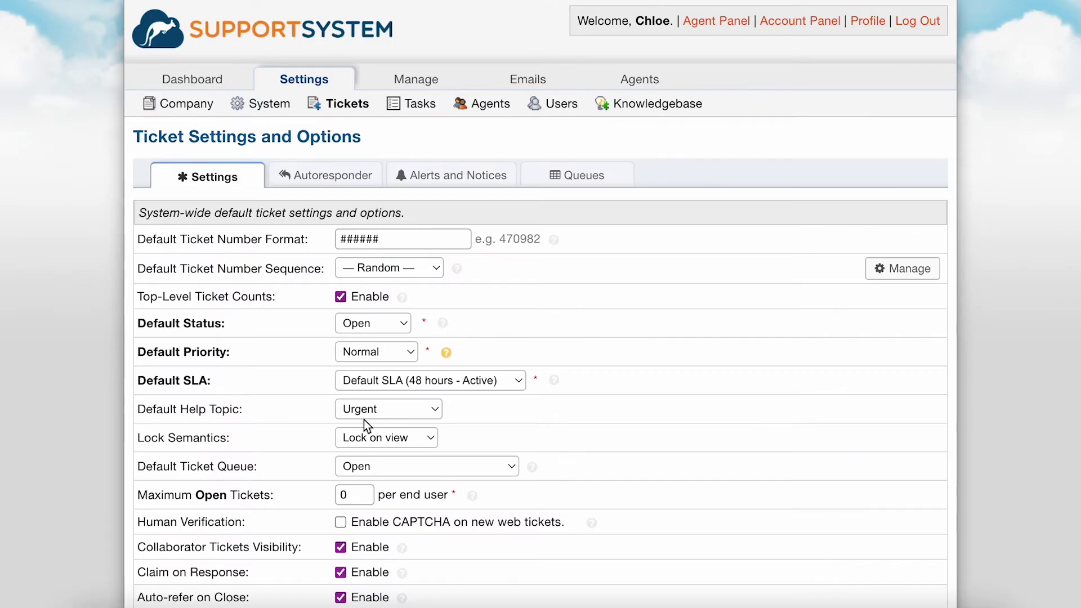
scroll(364, 420, down, 5)
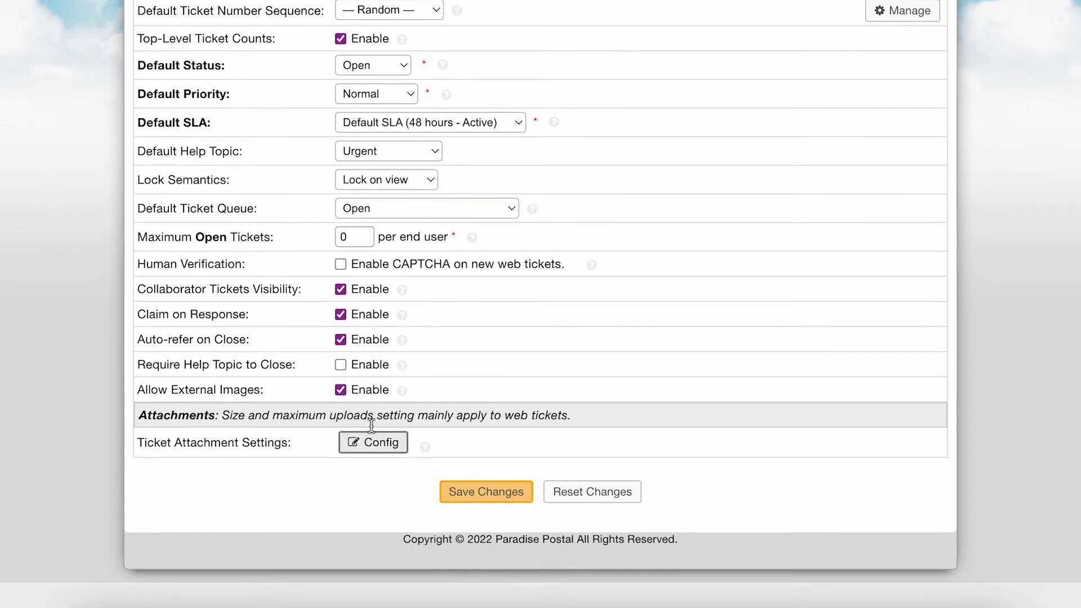
click(453, 530)
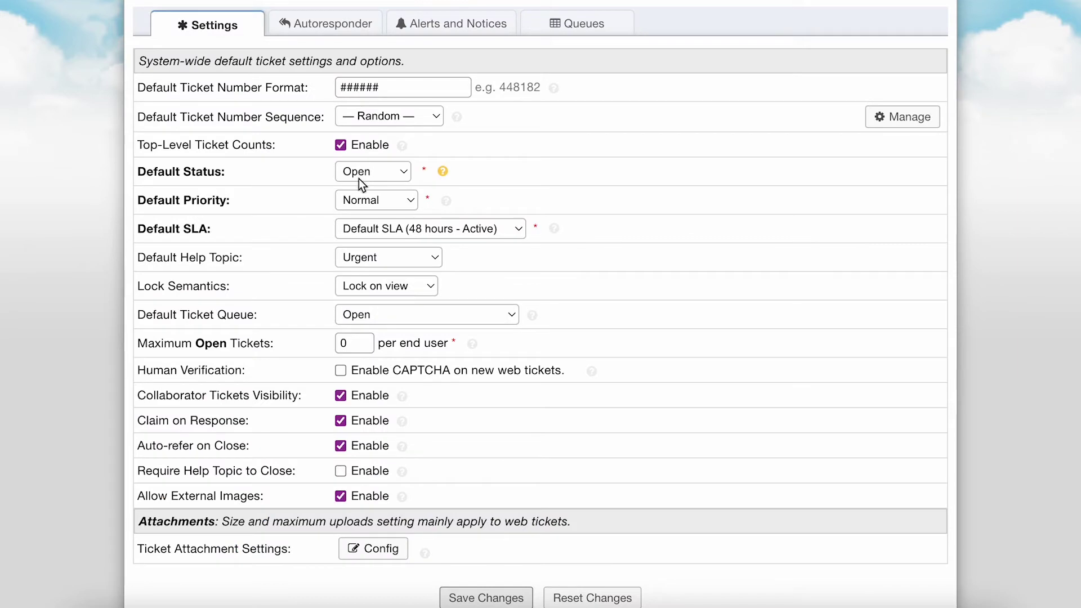
Look through the choices for Default Status and Default Priority, keeping Open and Normal
click(359, 177)
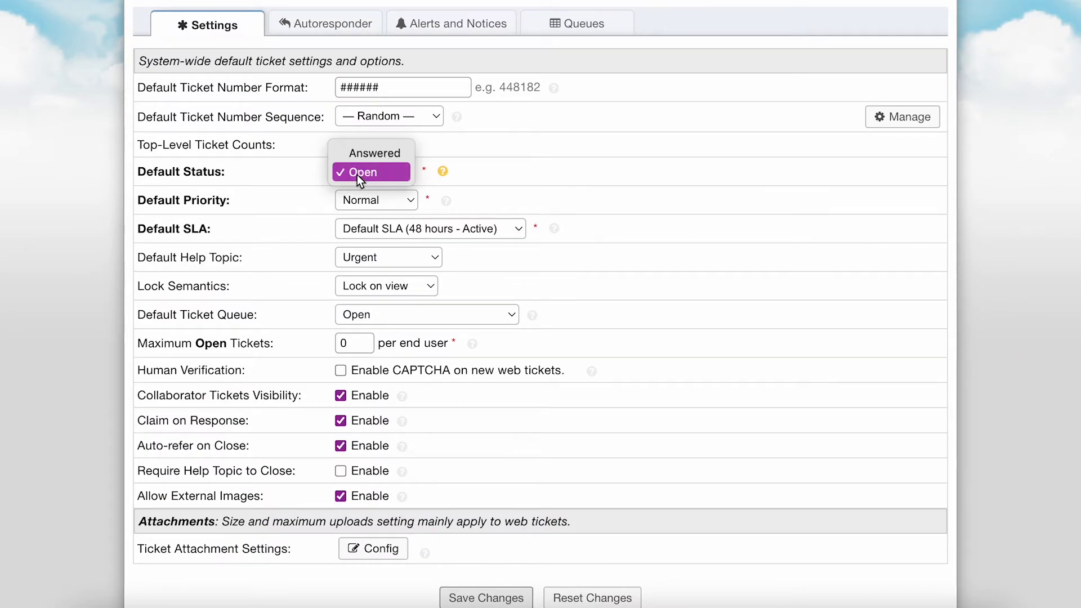
click(357, 174)
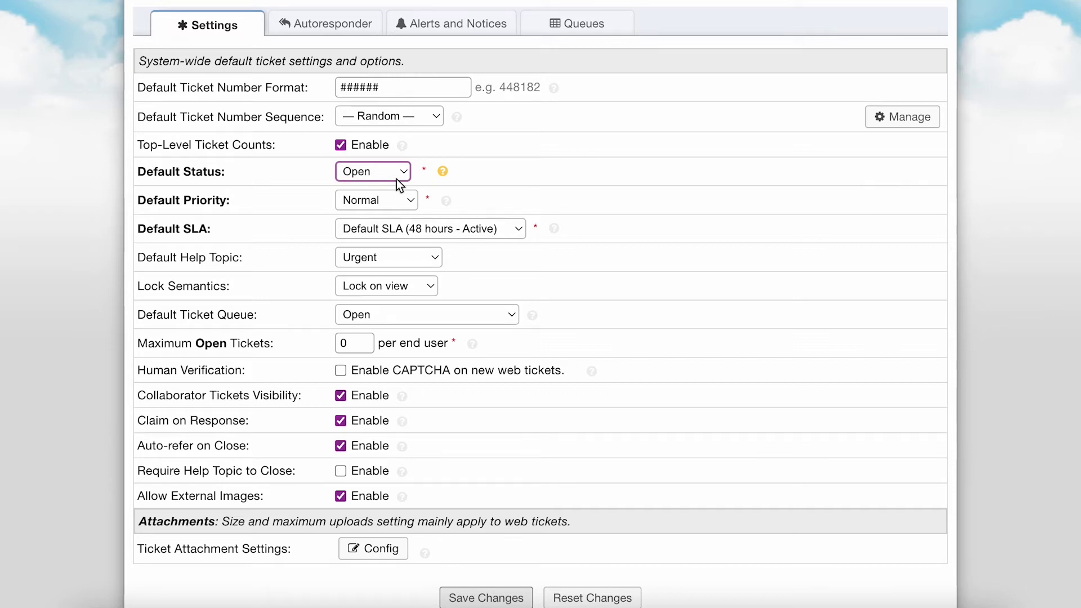
click(407, 201)
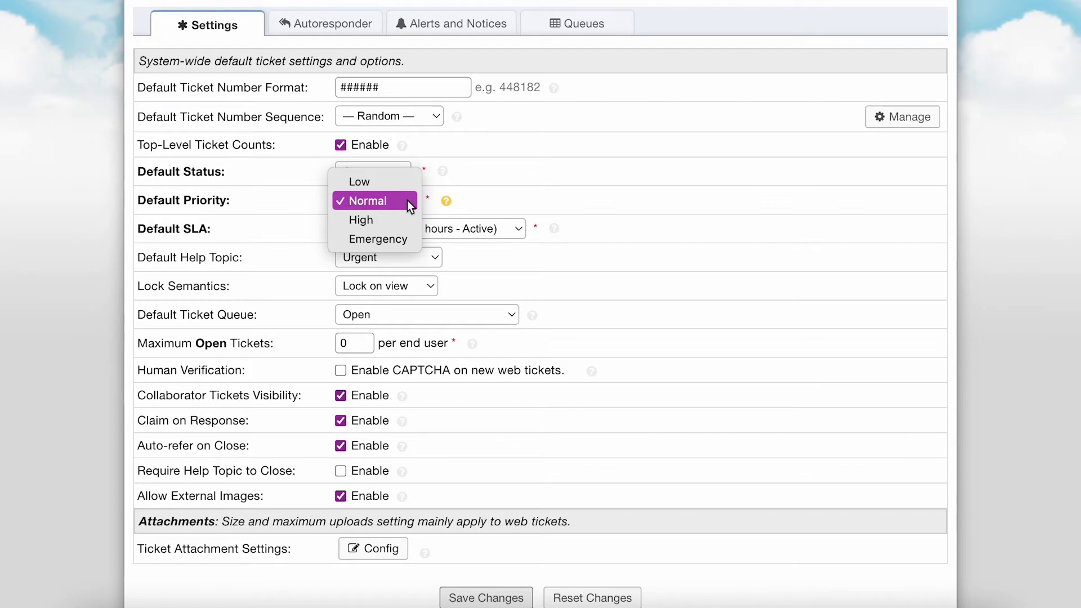
click(407, 200)
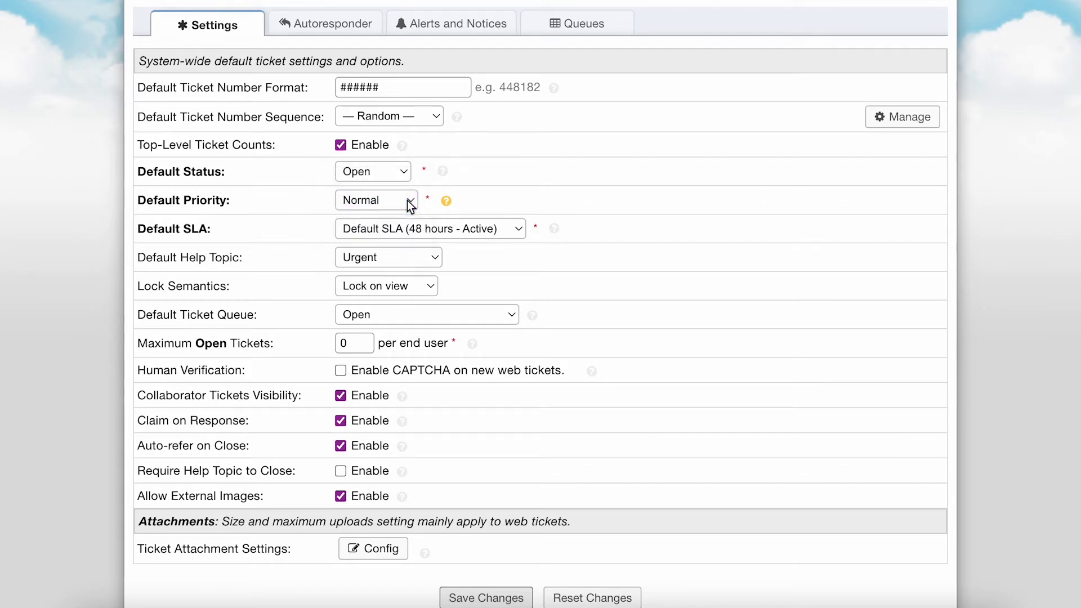
Keep Default SLA (48 hours) as the default SLA and set the Default Help Topic to General Inquiry
click(414, 227)
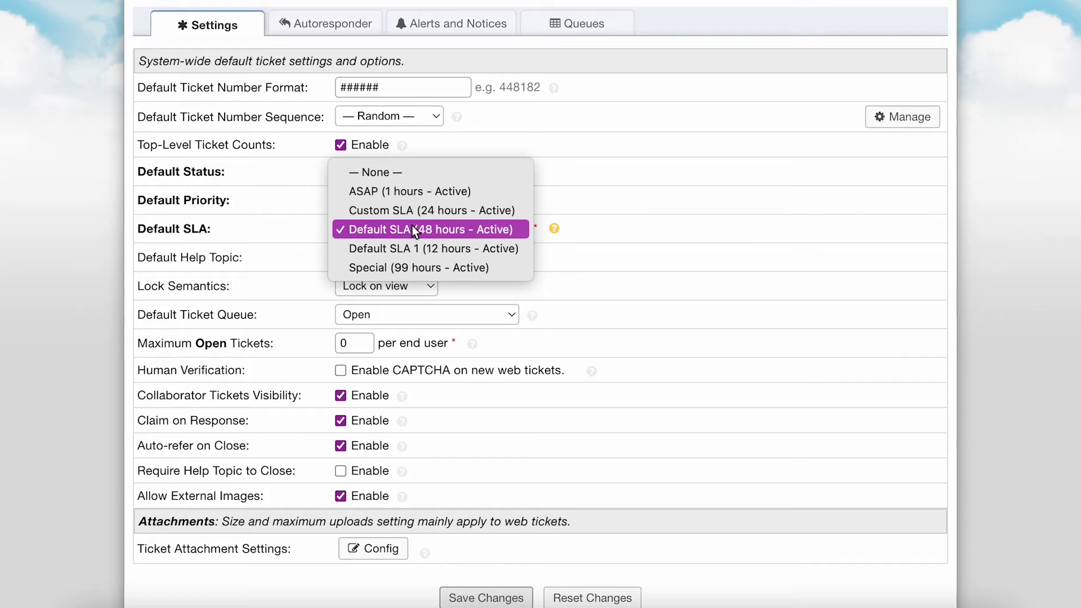
click(413, 228)
click(413, 253)
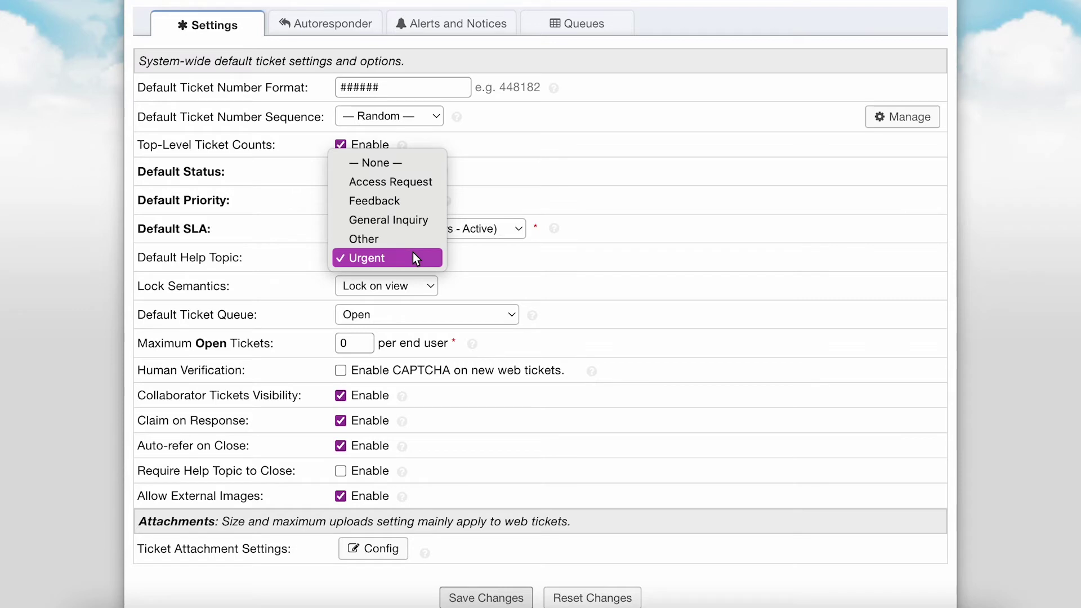
click(414, 221)
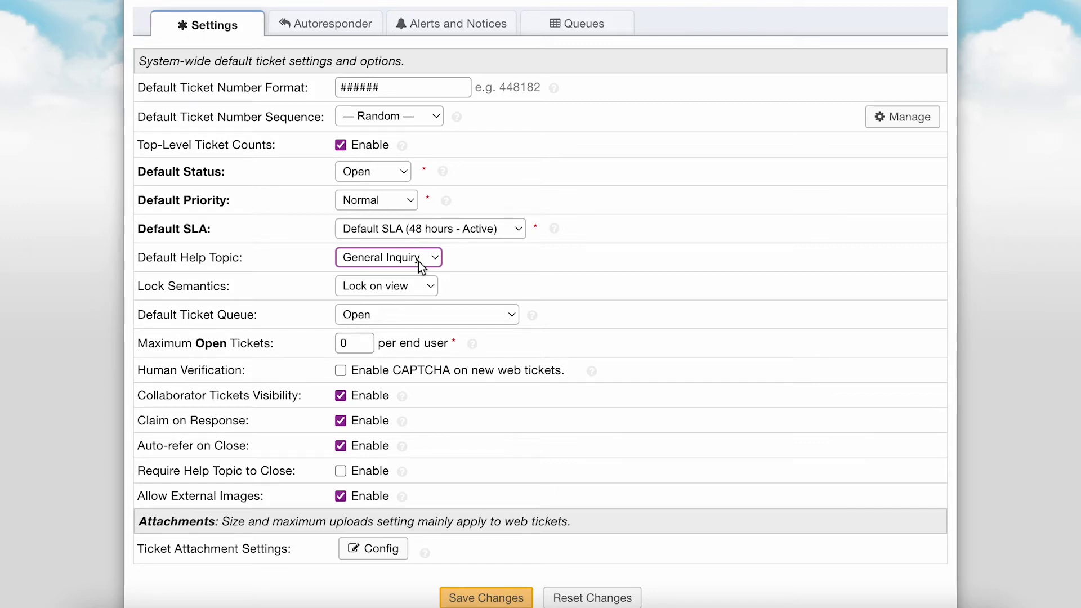
Look through the Lock Semantics and Default Ticket Queue choices and the Maximum Open Tickets limit, leaving them as they are
click(417, 290)
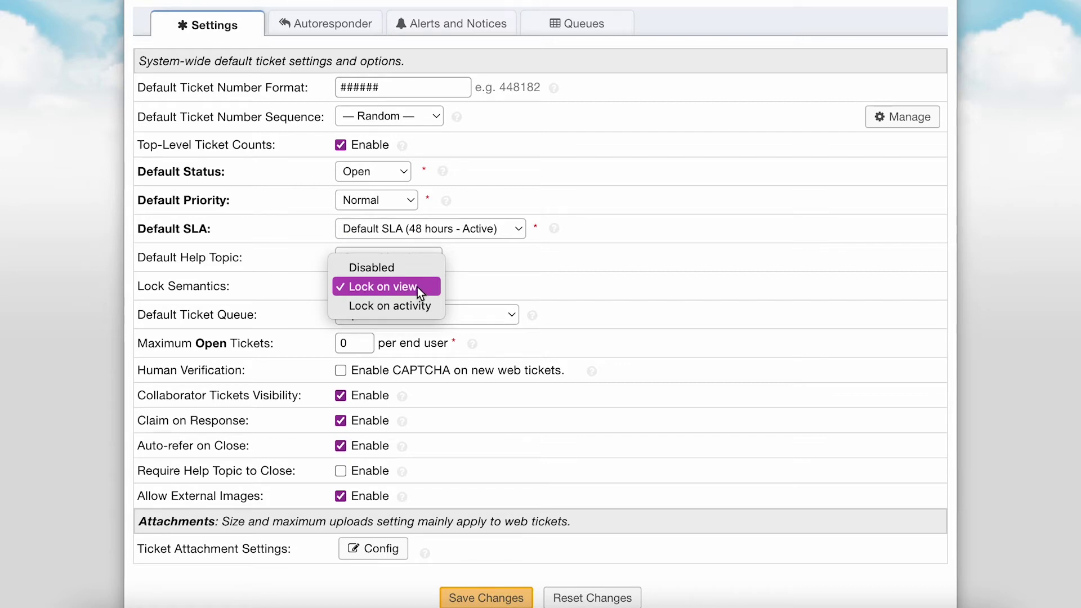
click(417, 286)
click(419, 313)
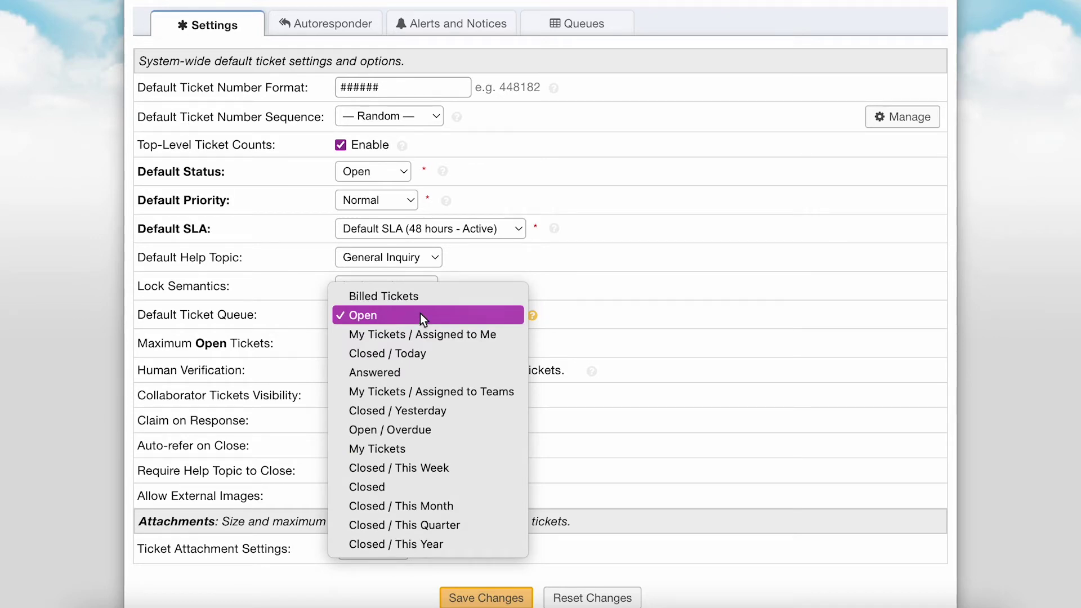
click(421, 317)
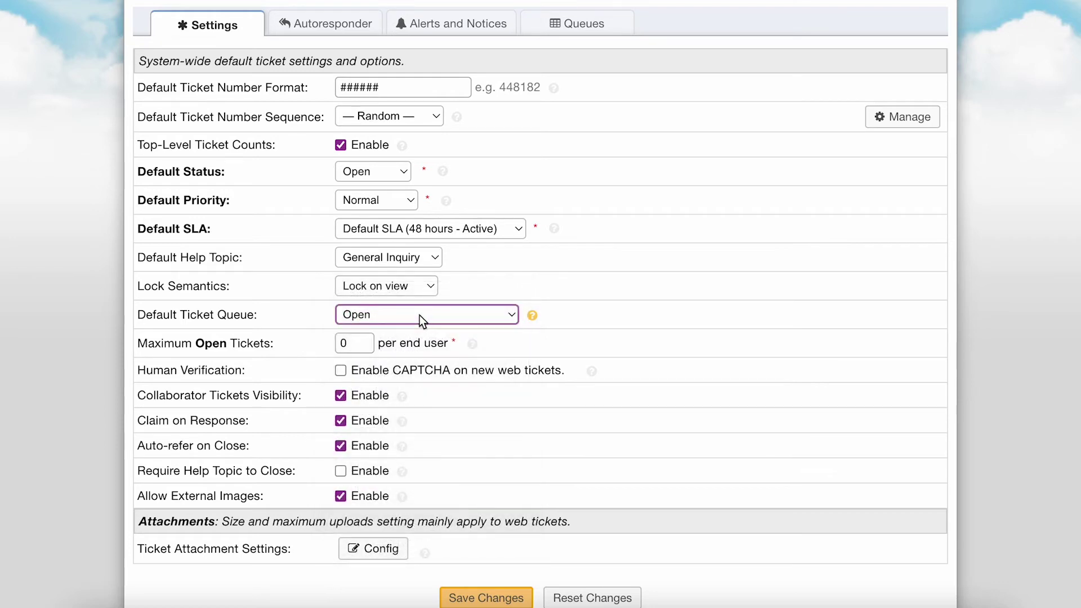
double_click(367, 337)
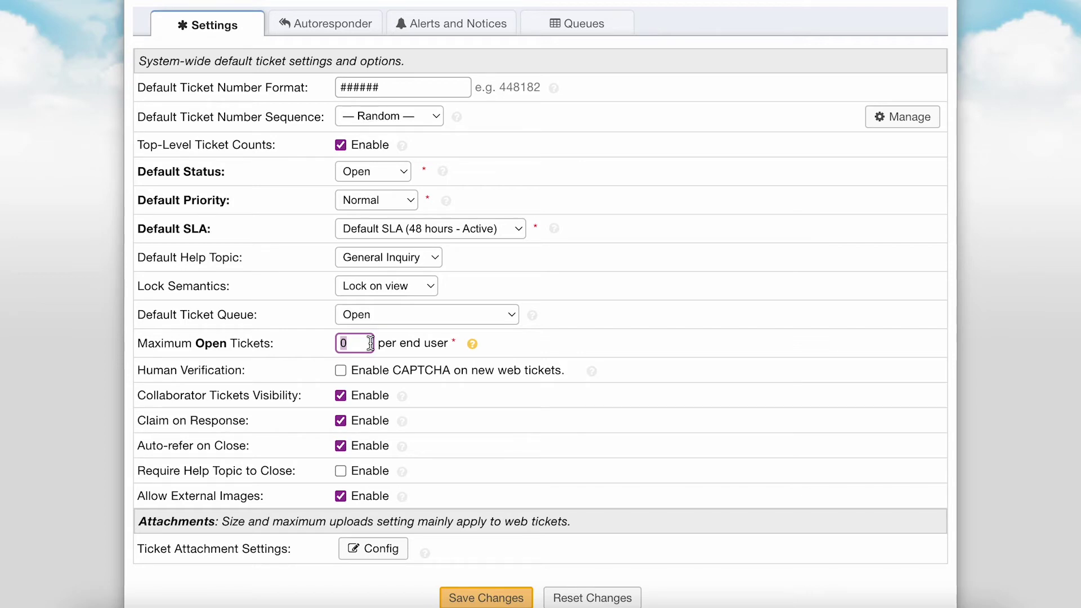
click(370, 344)
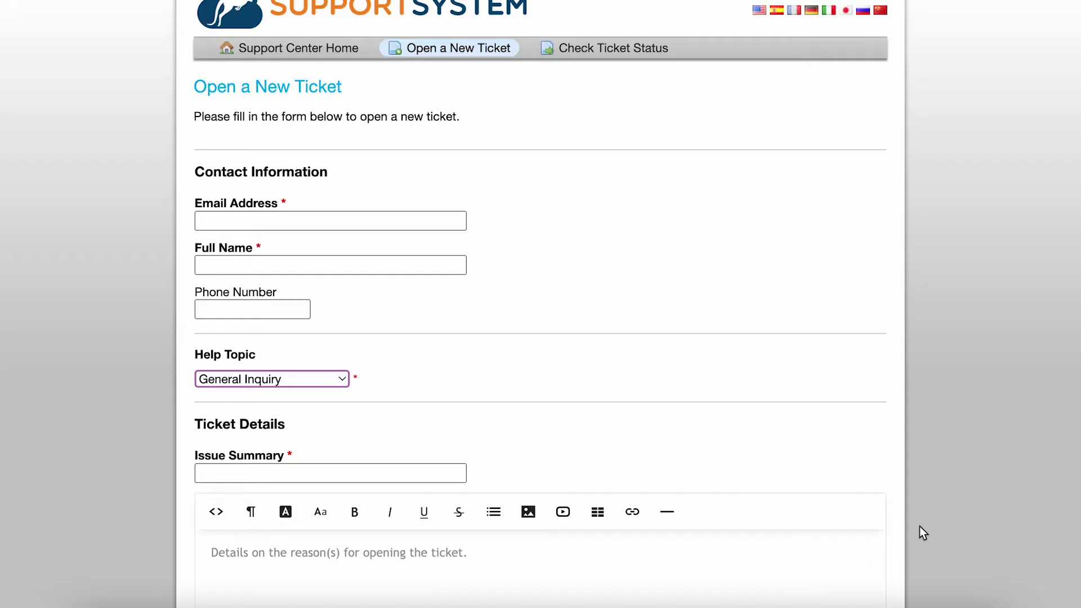
Examine the CAPTCHA verification at the end of the client portal's new ticket form
scroll(920, 526, down, 4)
scroll(920, 526, down, 2)
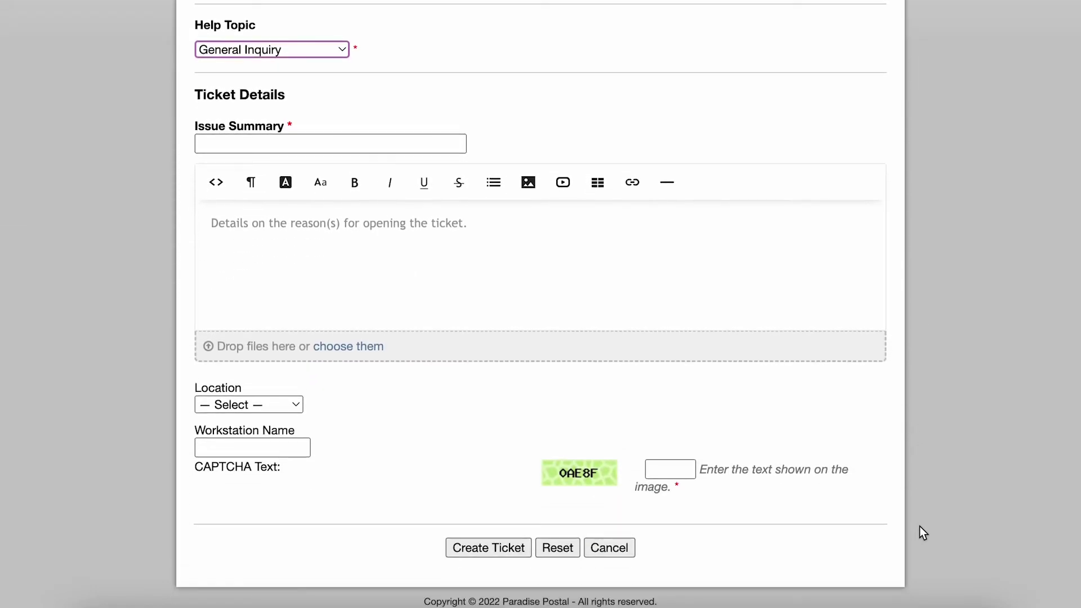
scroll(920, 533, up, 1)
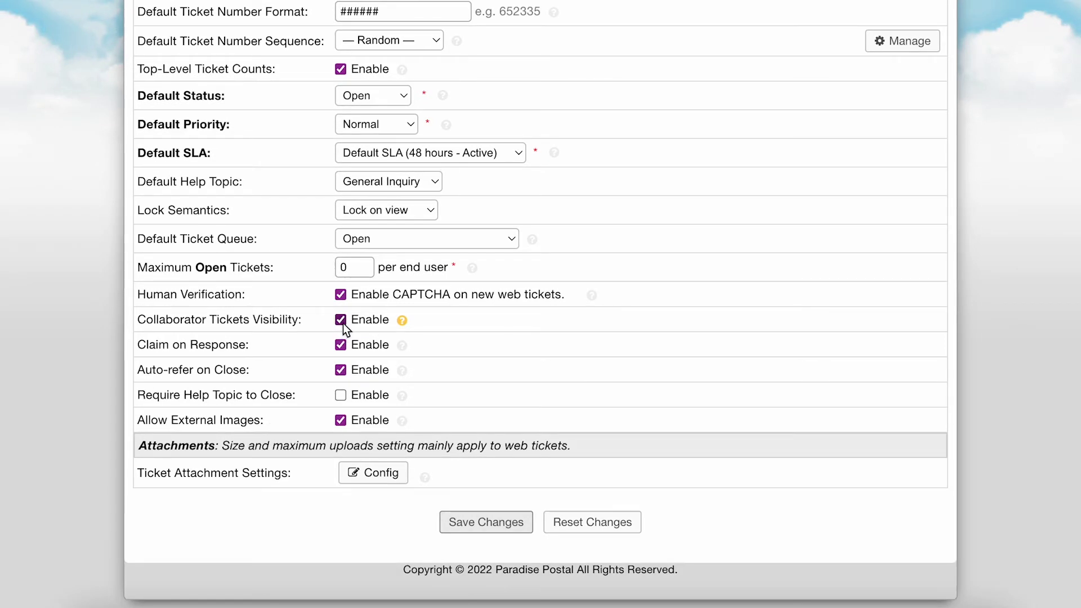
Disable Collaborator Tickets Visibility and try the Require Help Topic to Close option
click(341, 320)
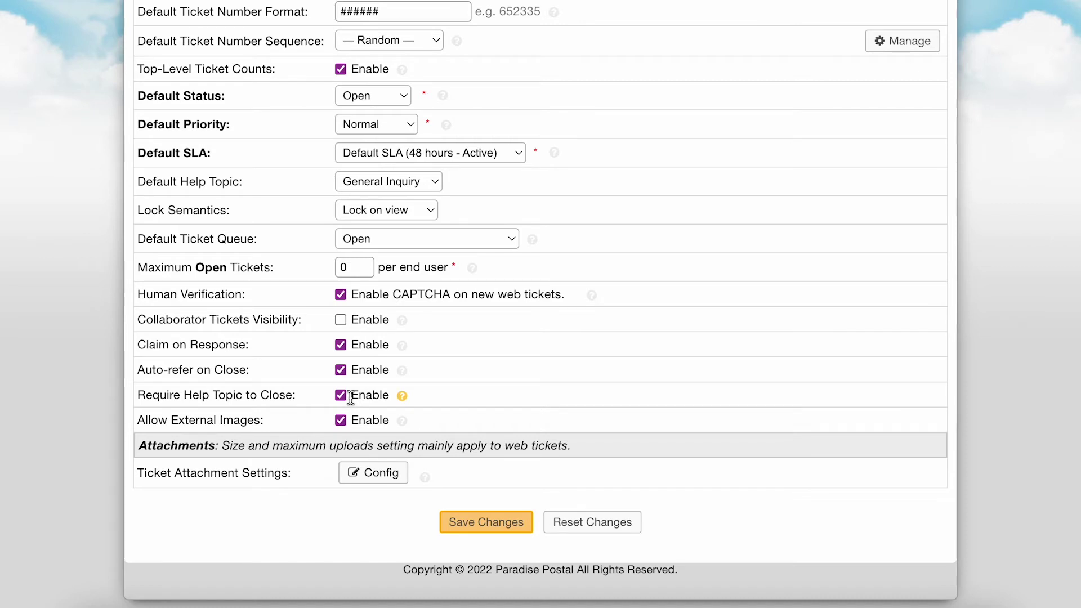
click(349, 395)
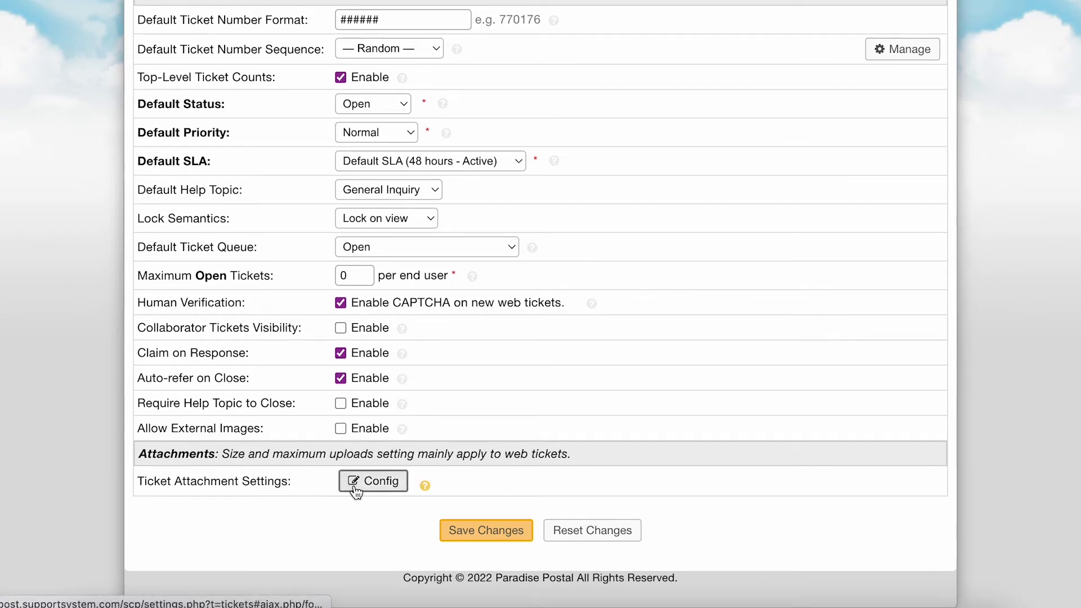
Open the ticket attachment configuration and look at its maximum file size, file type restriction and additional filter options
click(355, 490)
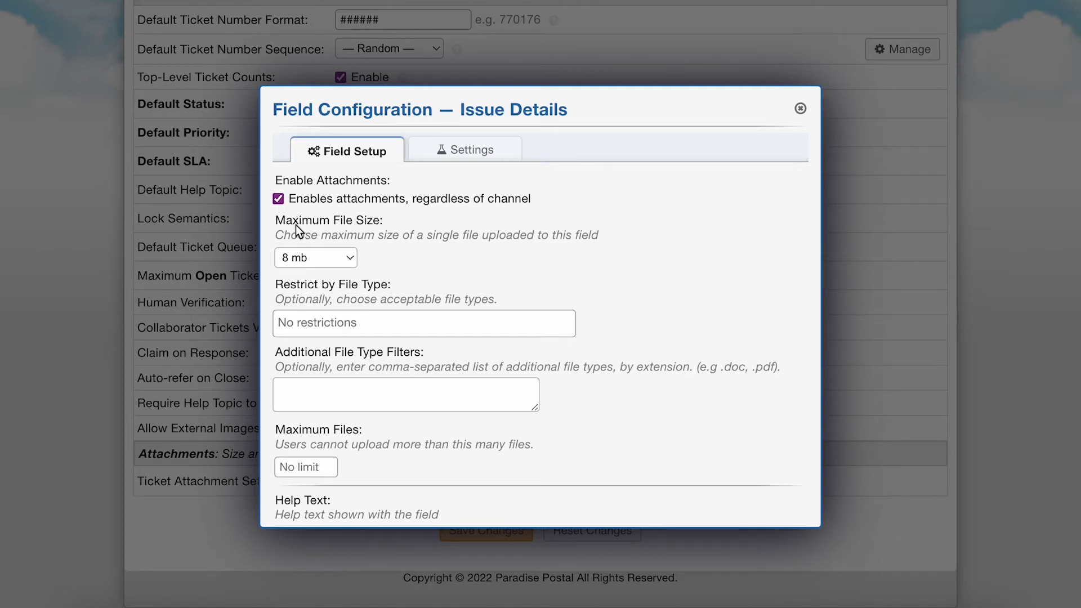
click(305, 259)
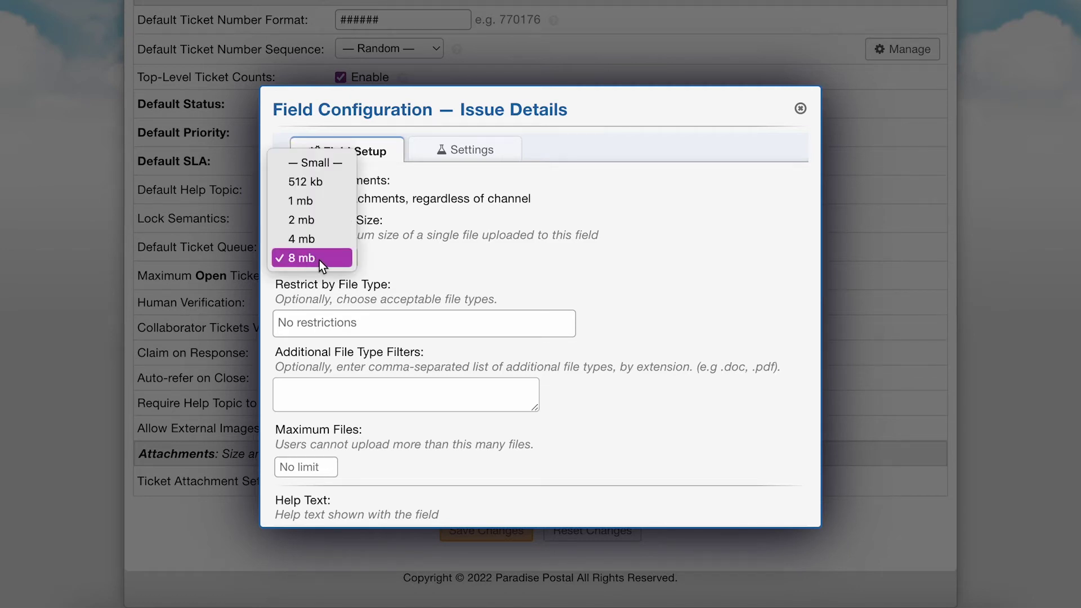
click(319, 260)
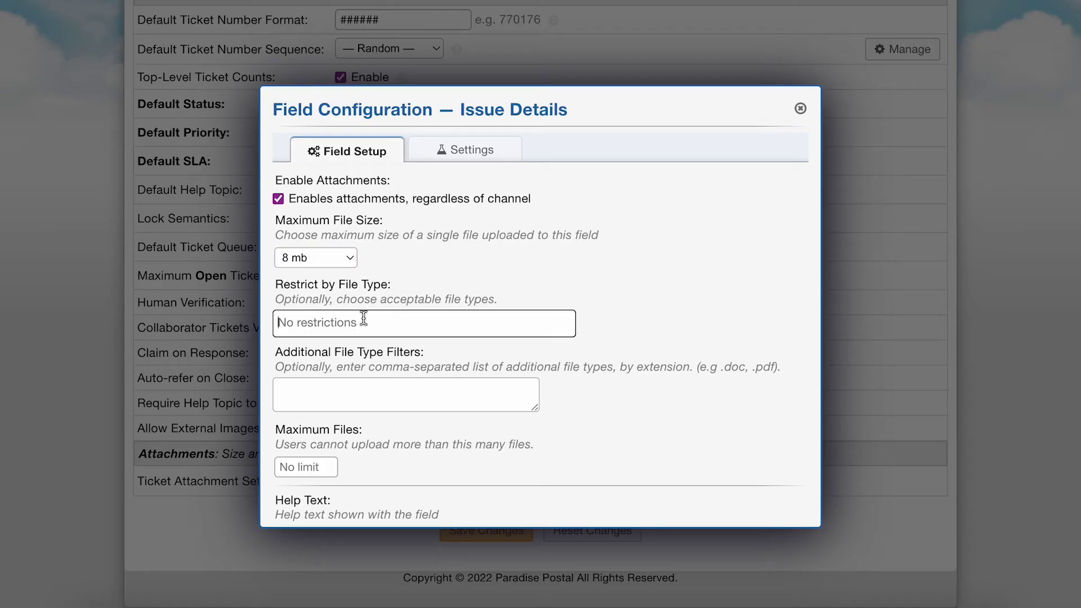
click(364, 318)
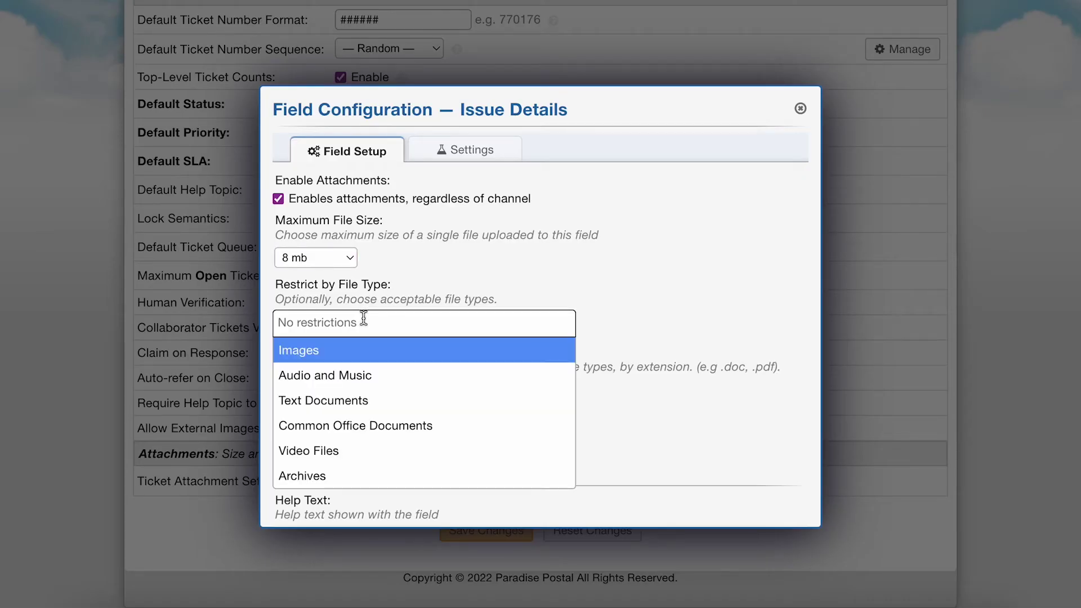
click(449, 286)
click(448, 391)
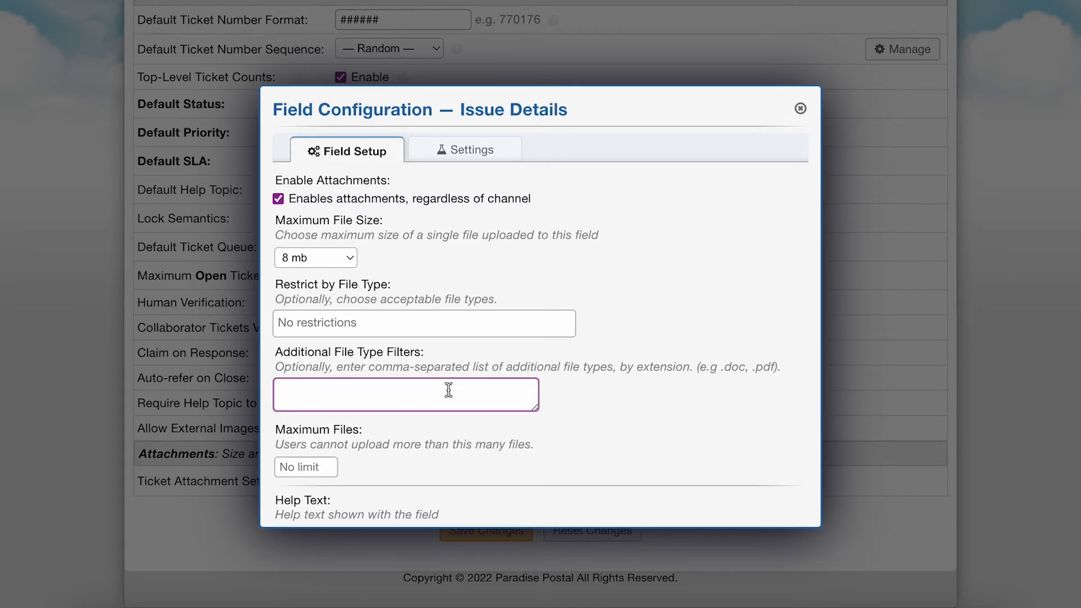
Look at the Maximum Files and Help Text options of the Issue Details field and cancel the configuration
scroll(449, 390, down, 3)
click(310, 365)
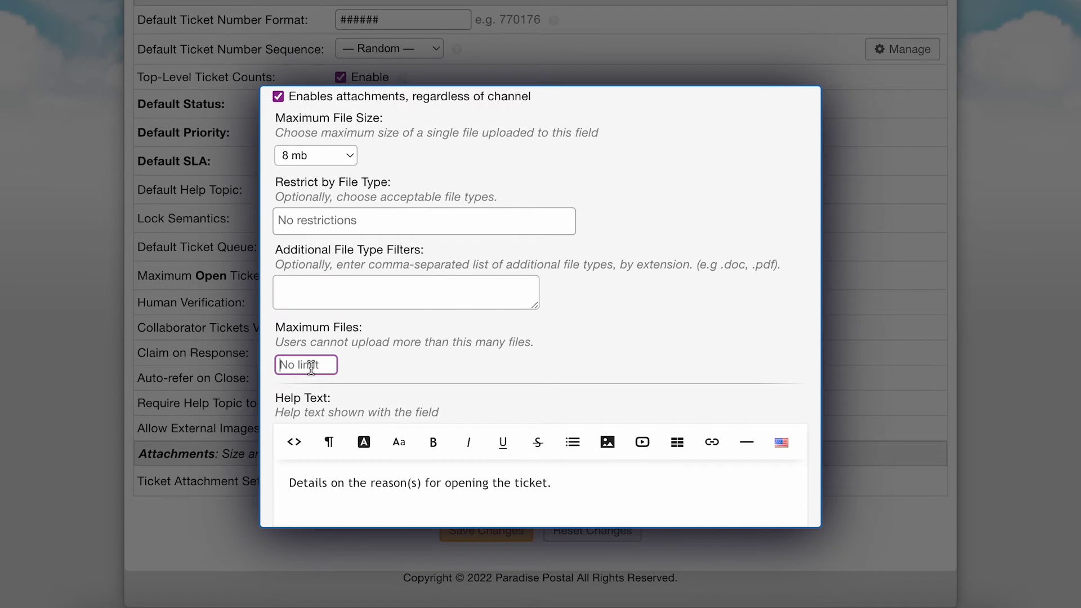
scroll(310, 367, down, 3)
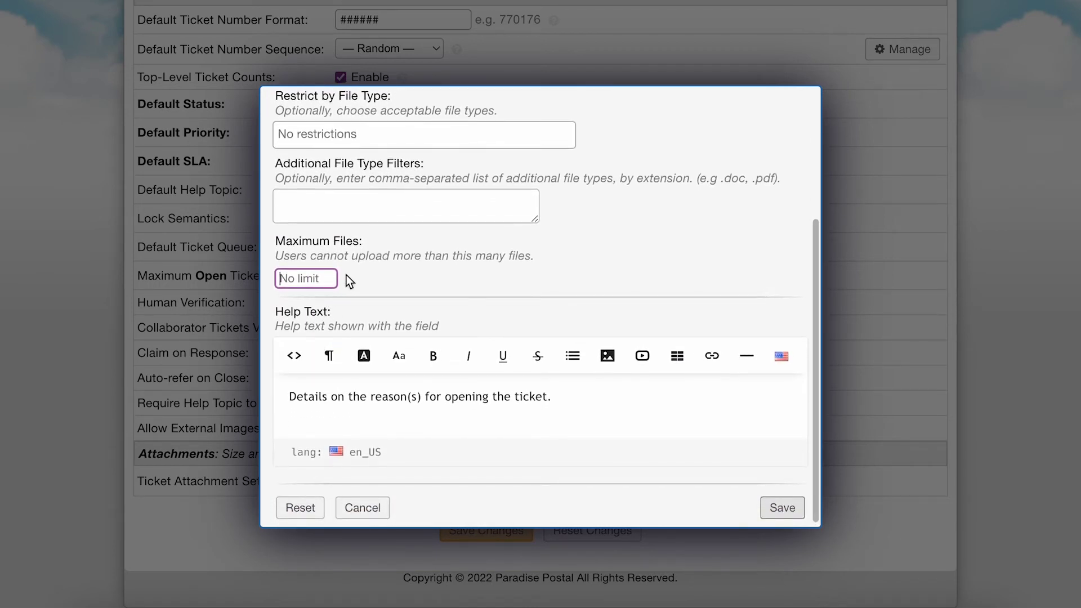
click(583, 402)
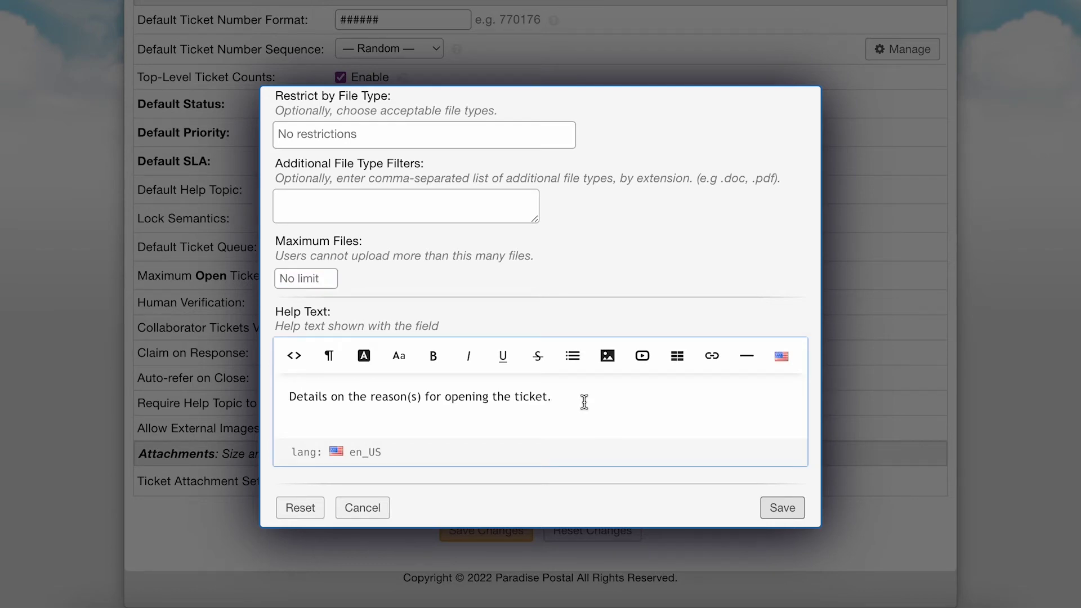
click(372, 510)
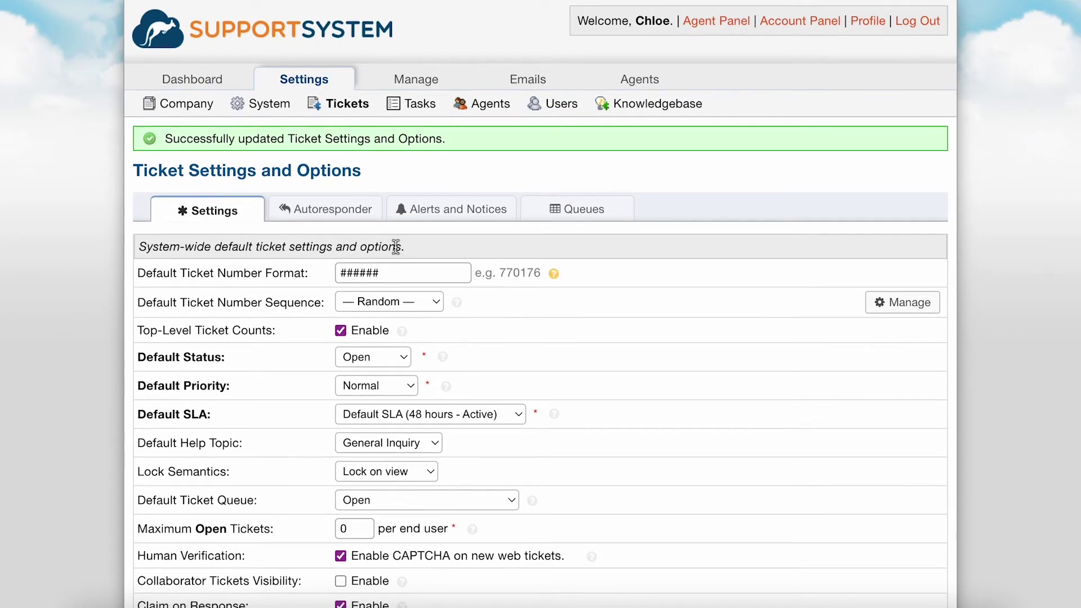
View the ticket Autoresponder settings and the New Ticket Notice email in the SupportSystem Templates (HTML) set
click(359, 212)
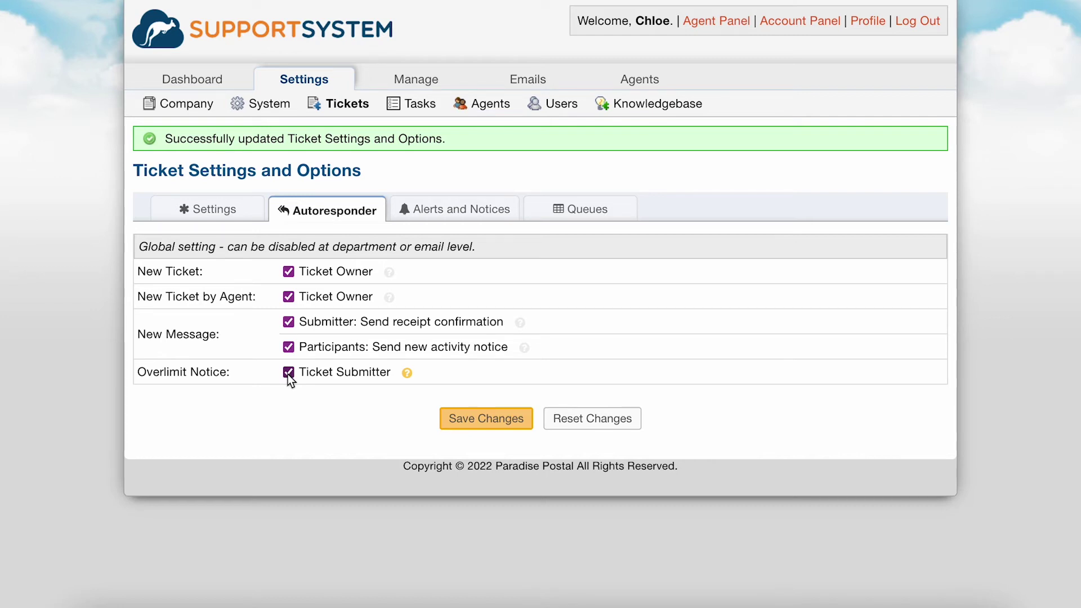
click(443, 115)
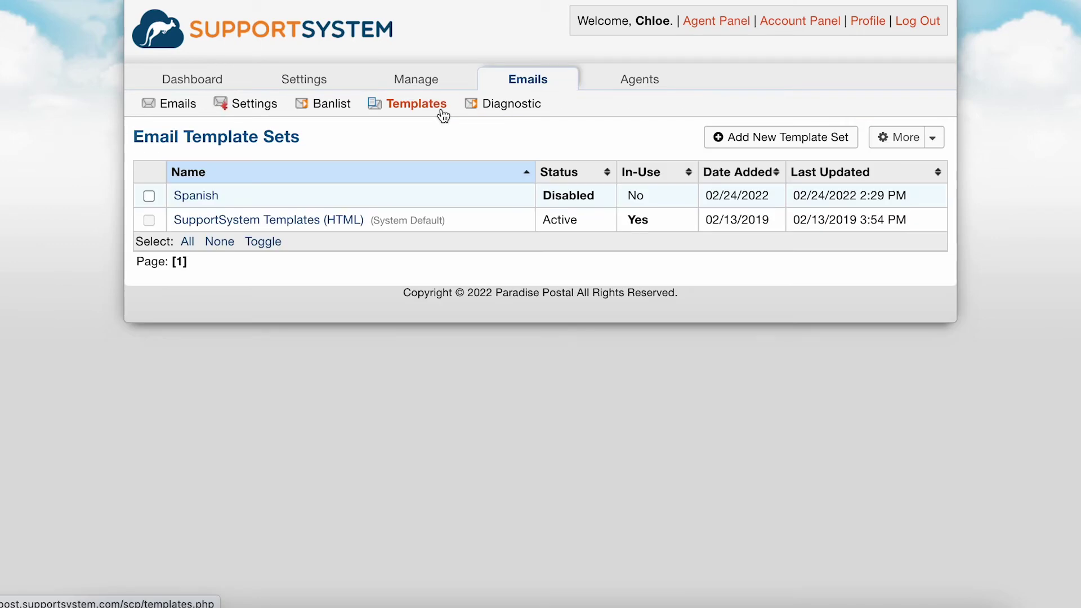
click(329, 220)
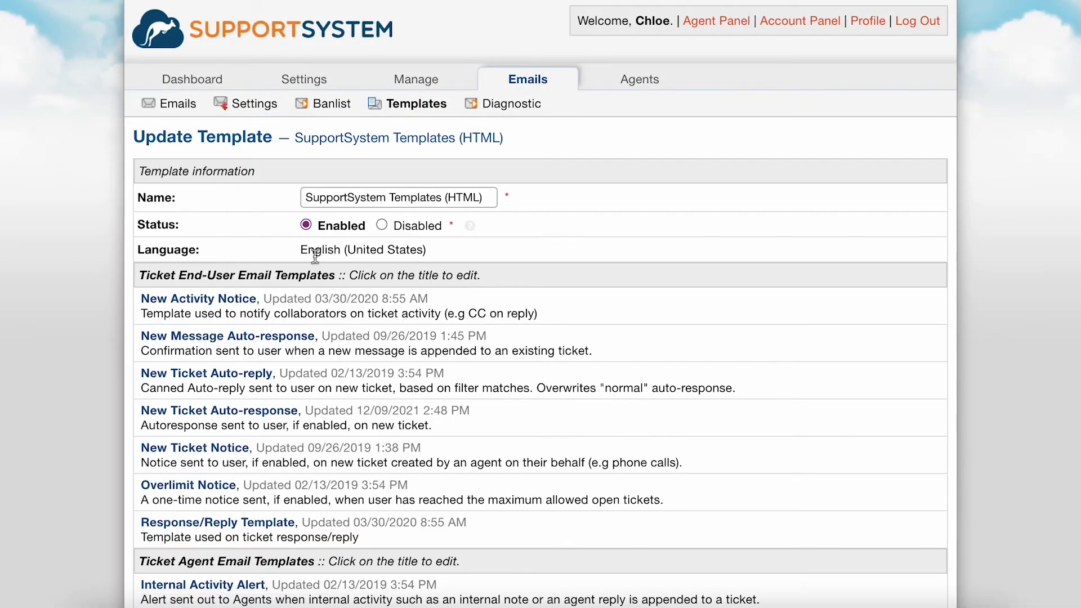
click(240, 448)
scroll(240, 447, down, 1)
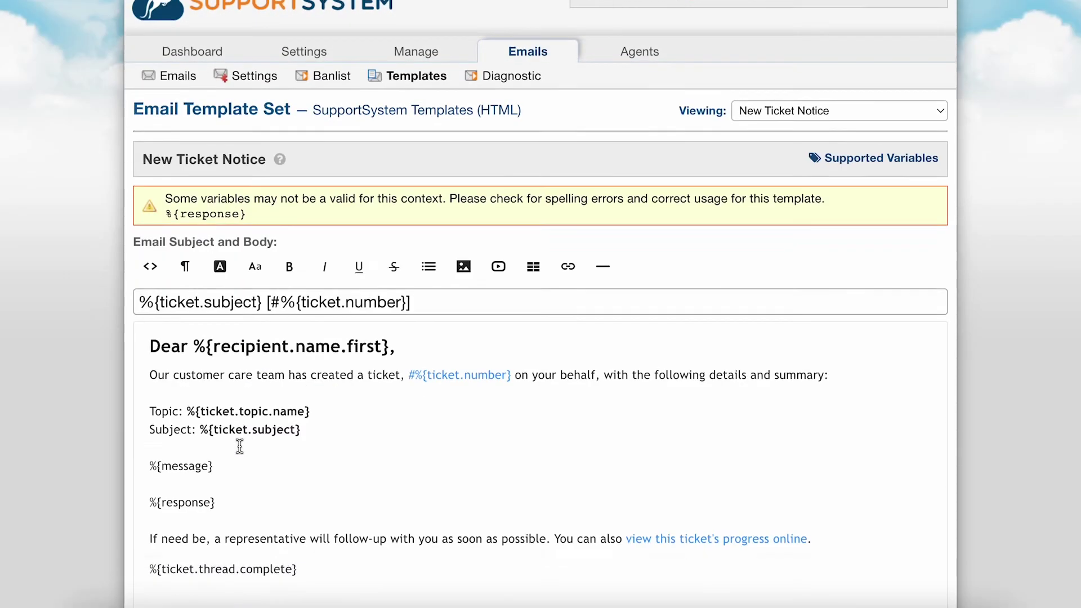
scroll(239, 446, down, 2)
scroll(238, 445, up, 3)
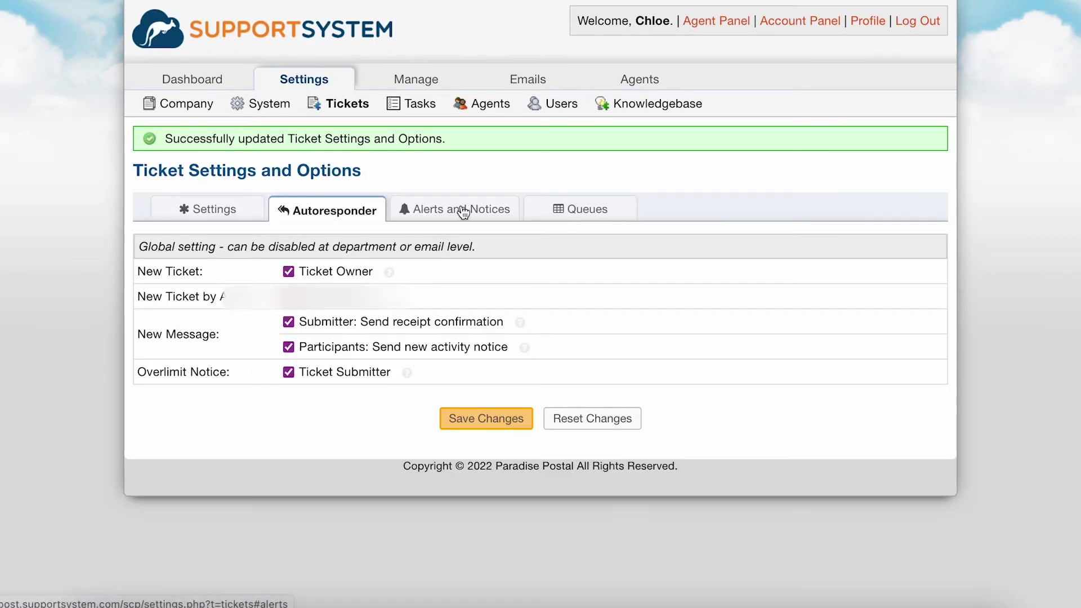
Review the ticket Alerts and Notices settings from New Ticket Alert through System Alerts
click(463, 211)
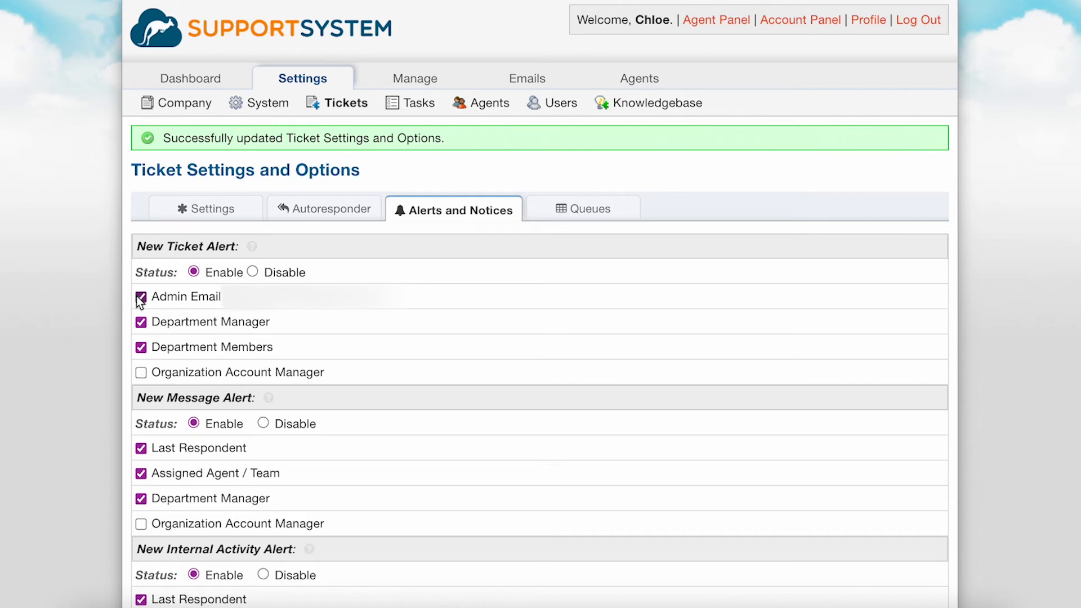
scroll(139, 301, down, 9)
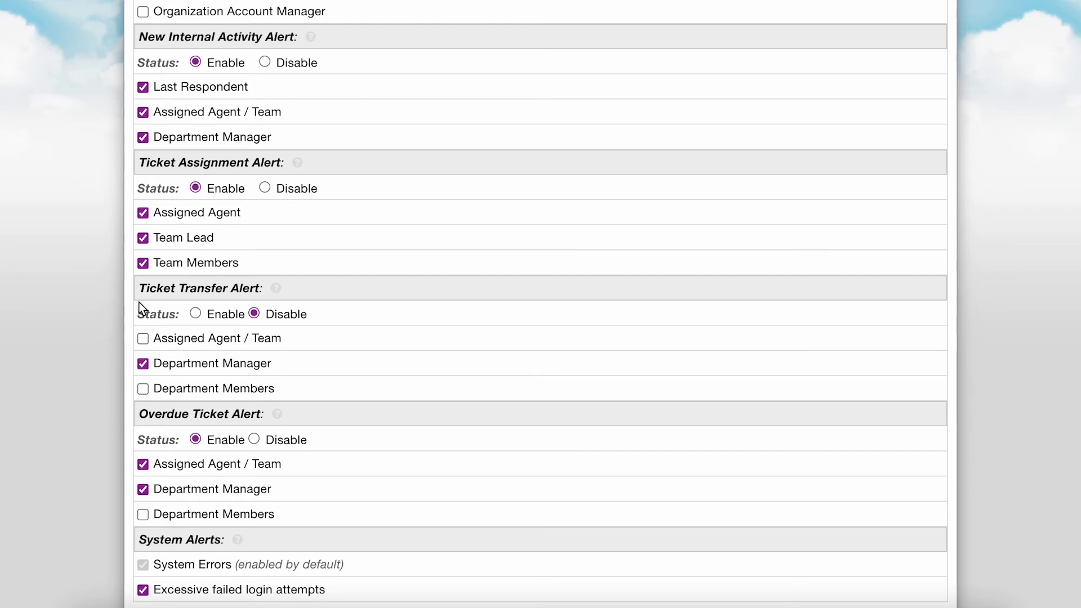
scroll(140, 302, down, 2)
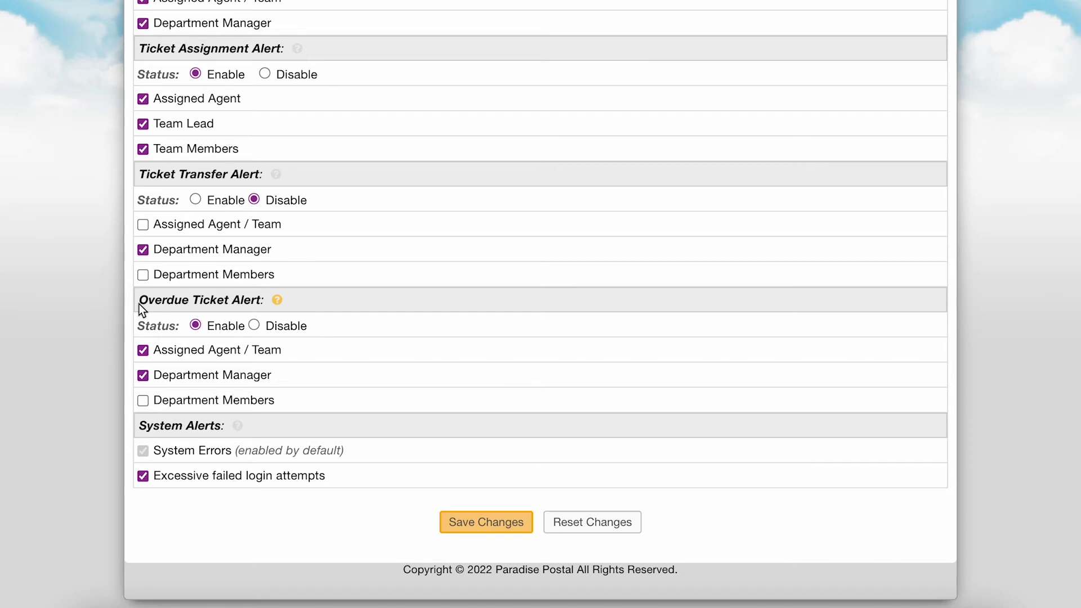
Open the Open queue from the ticket queues and look at its columns, sorting options and export fields
click(548, 209)
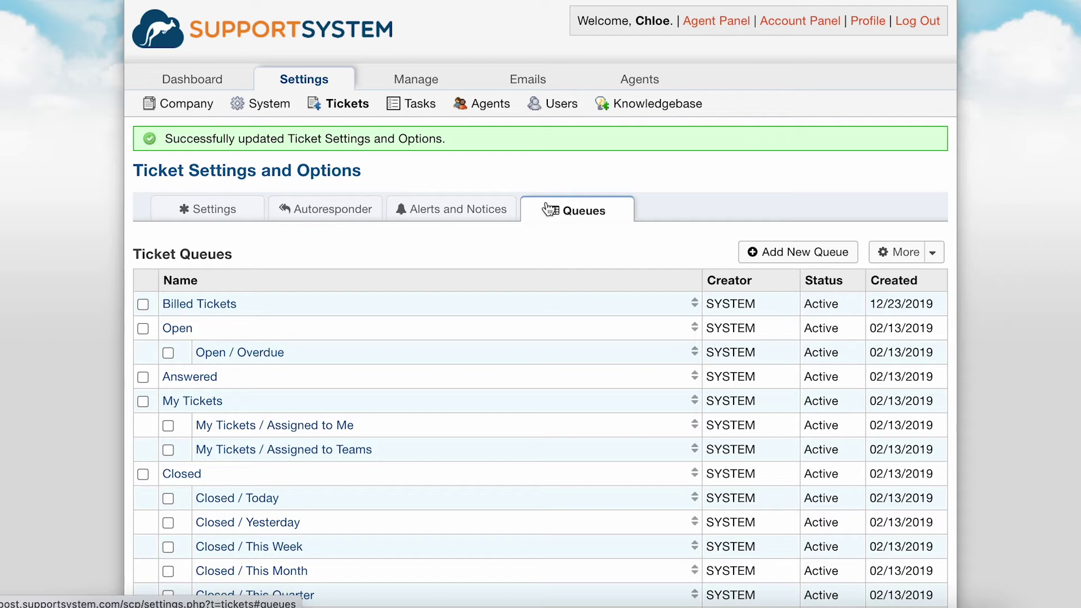
click(181, 329)
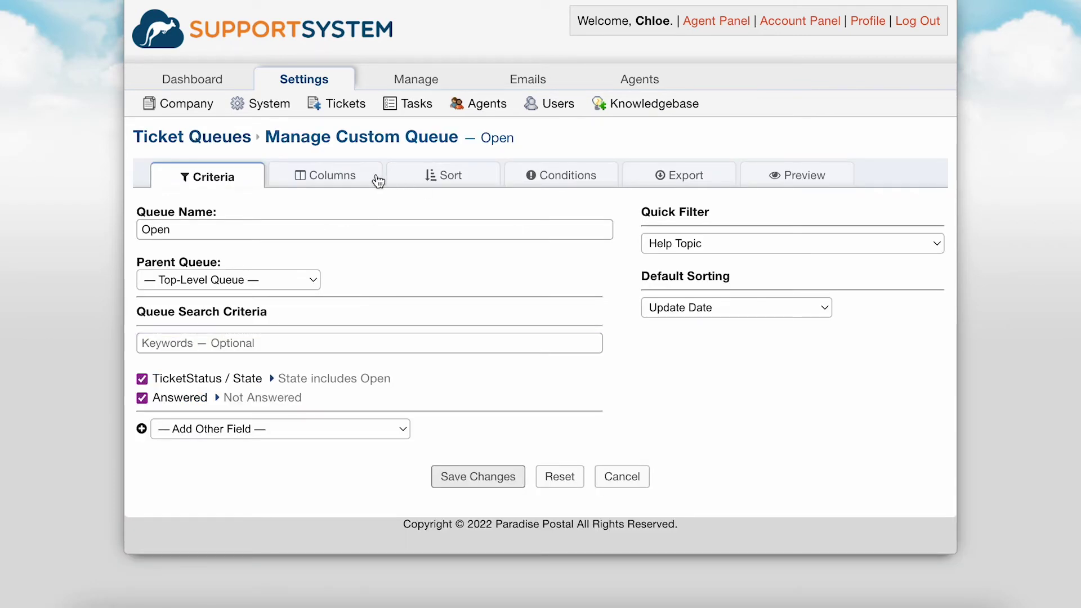
click(378, 181)
click(459, 181)
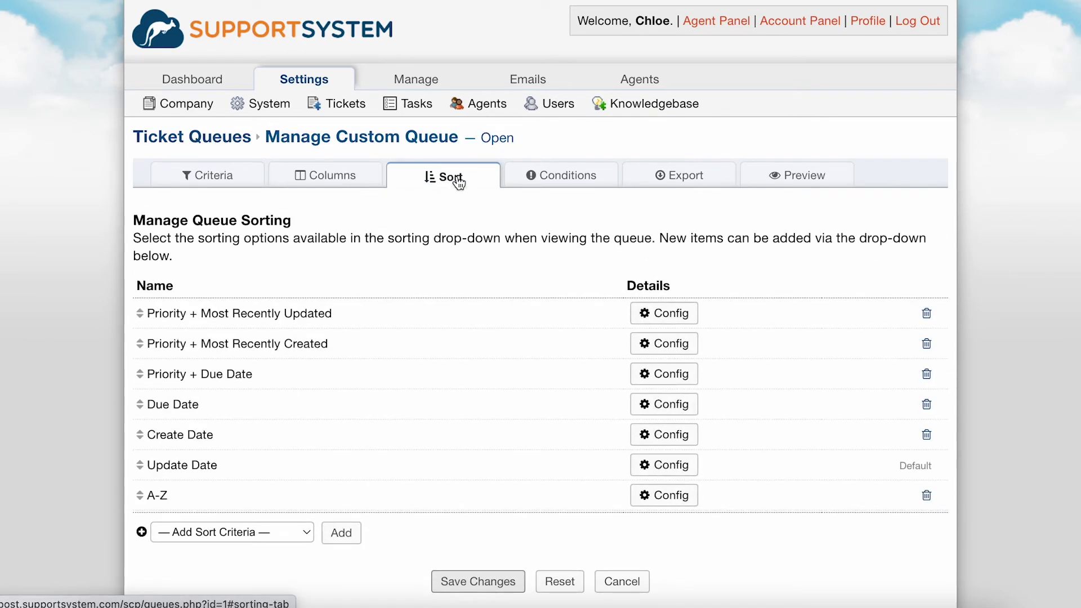
click(653, 177)
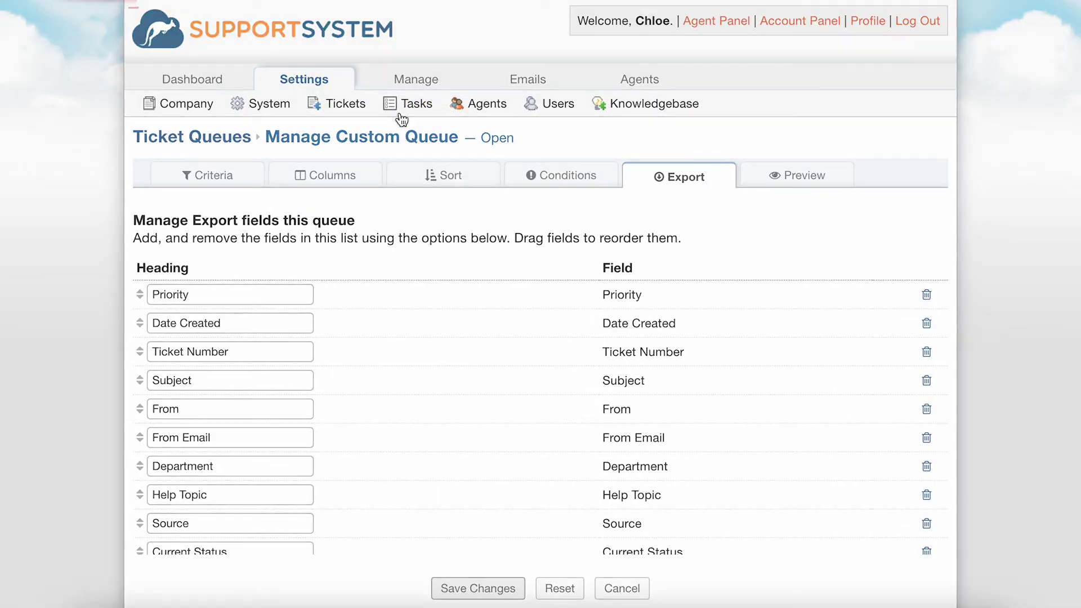
View the task settings and look at the default task number format, number sequence and priority options
click(407, 104)
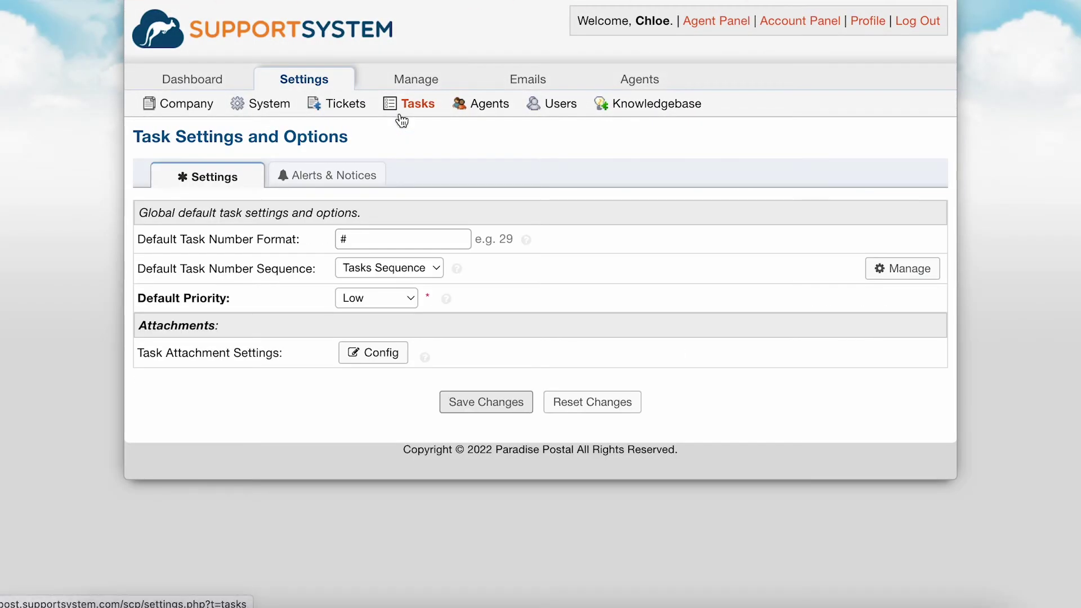
click(402, 237)
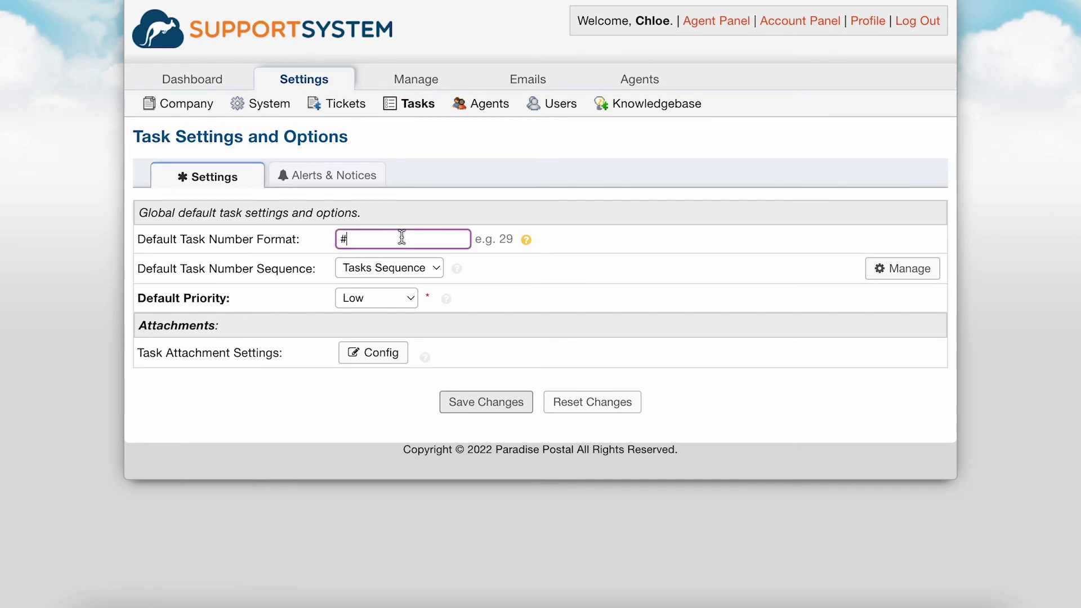
click(405, 268)
click(404, 275)
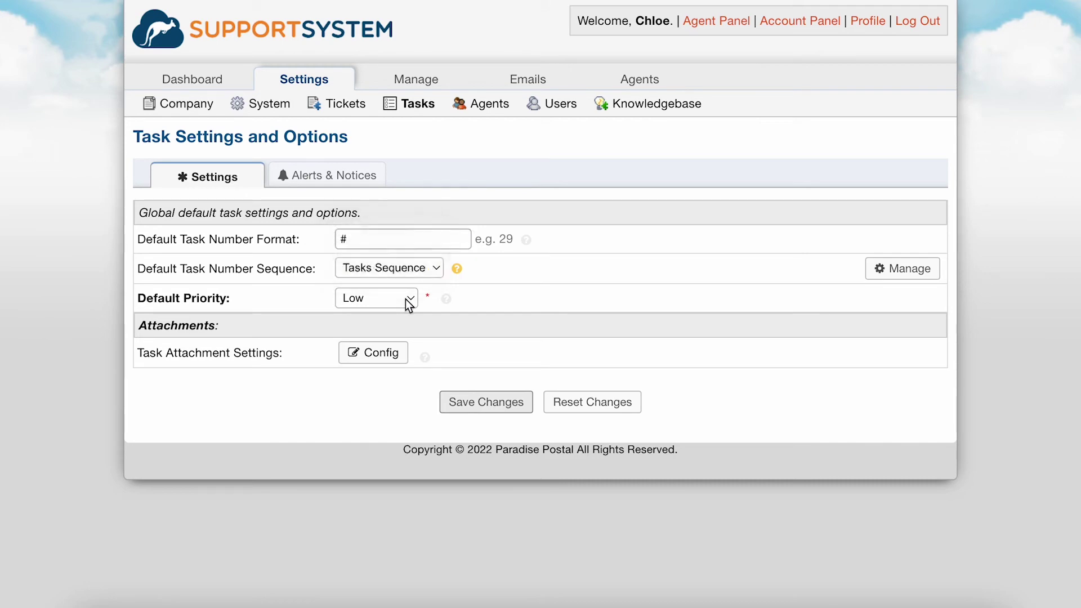
click(406, 299)
click(404, 296)
Look at the task attachment options and the Description field's settings without saving, and view the task alerts and notices
click(373, 352)
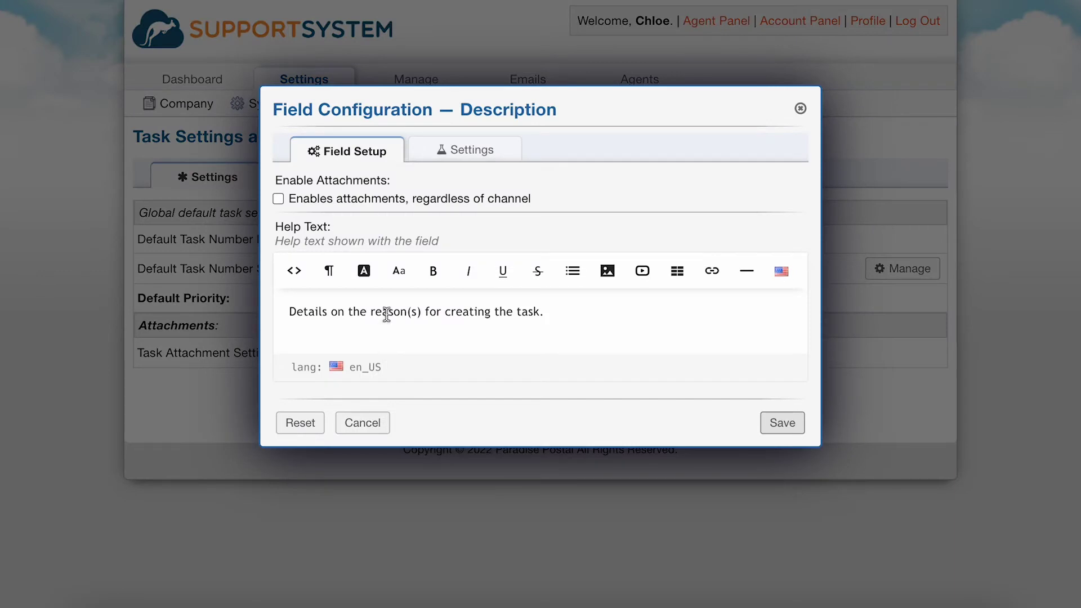
click(278, 200)
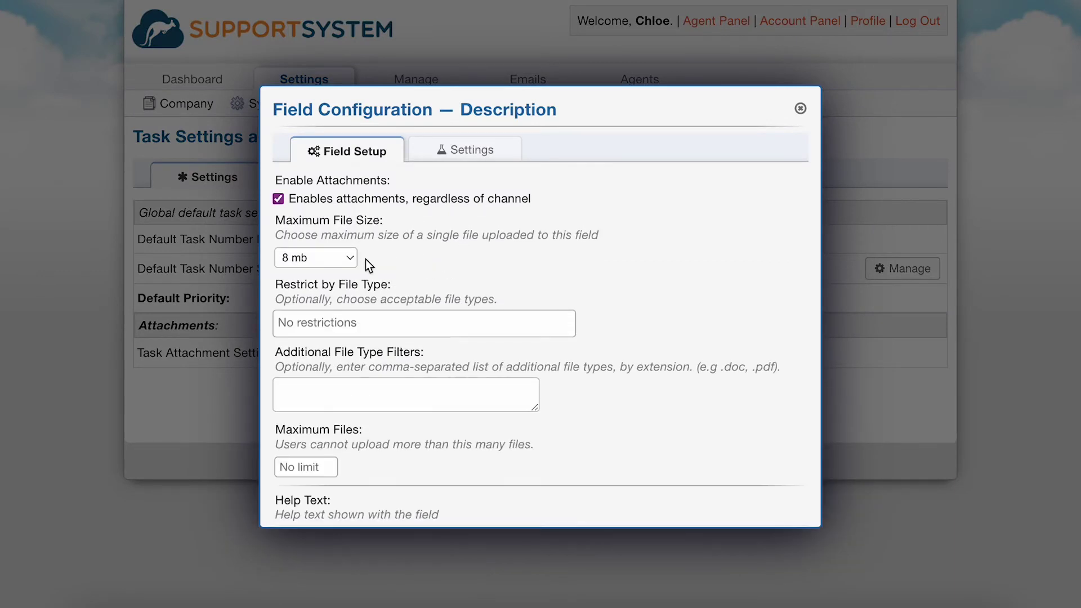
scroll(366, 259, down, 3)
scroll(366, 259, up, 3)
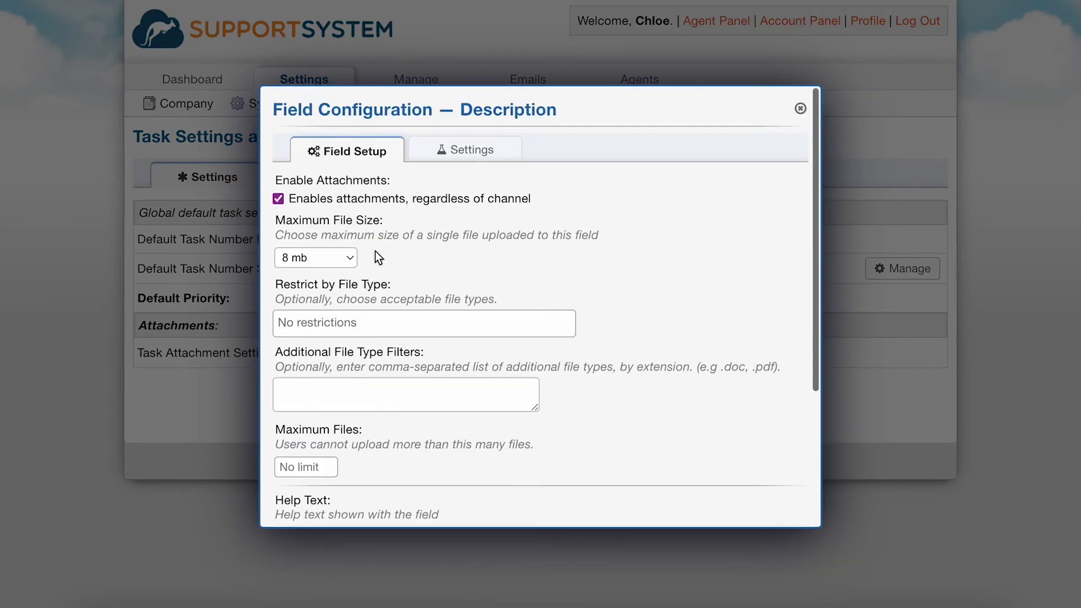
click(471, 150)
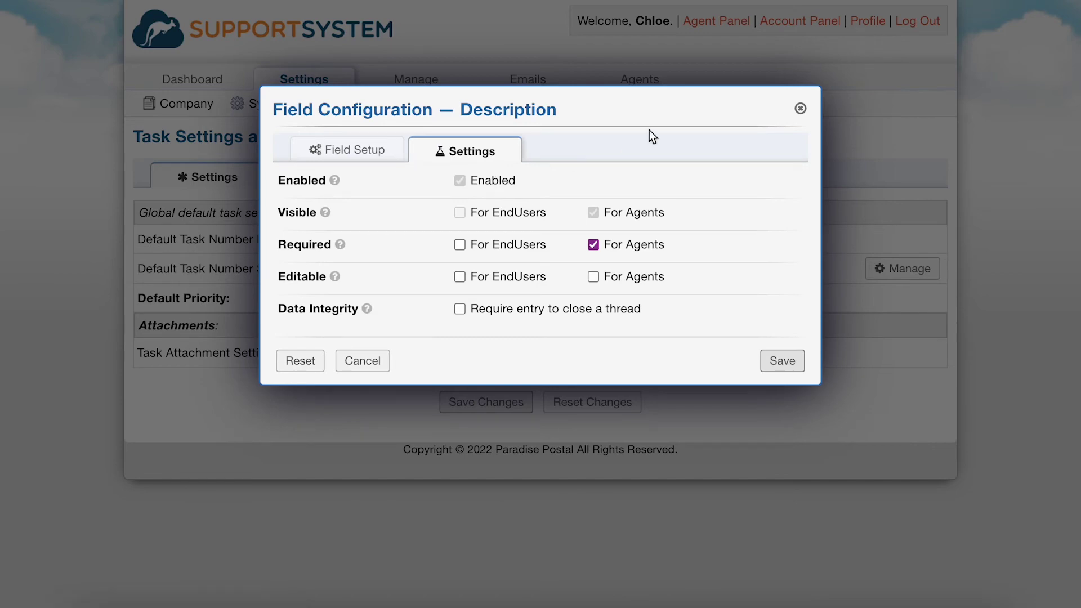
click(800, 109)
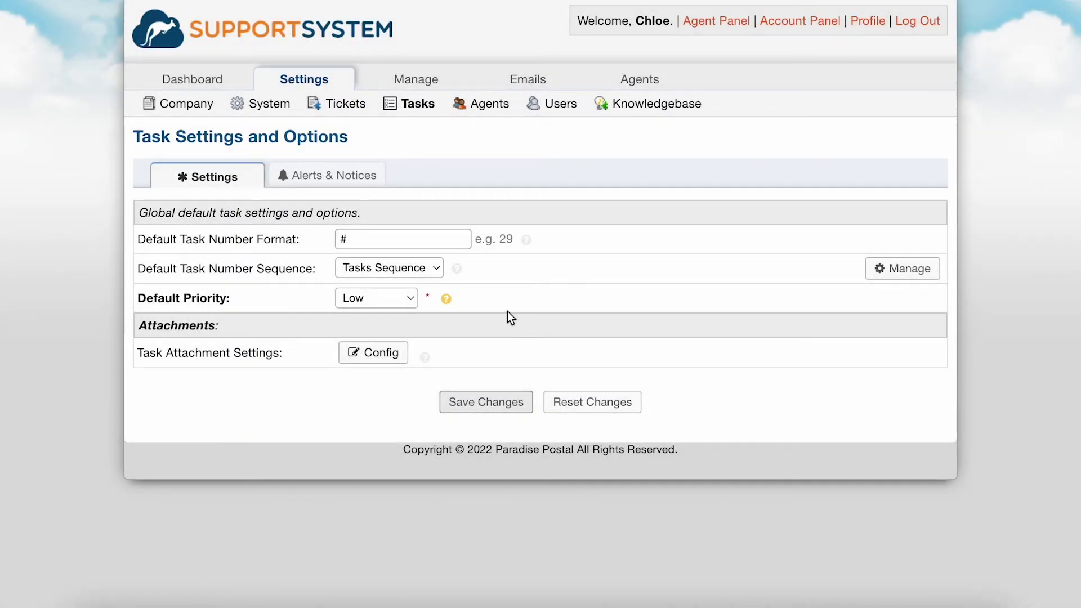
click(365, 185)
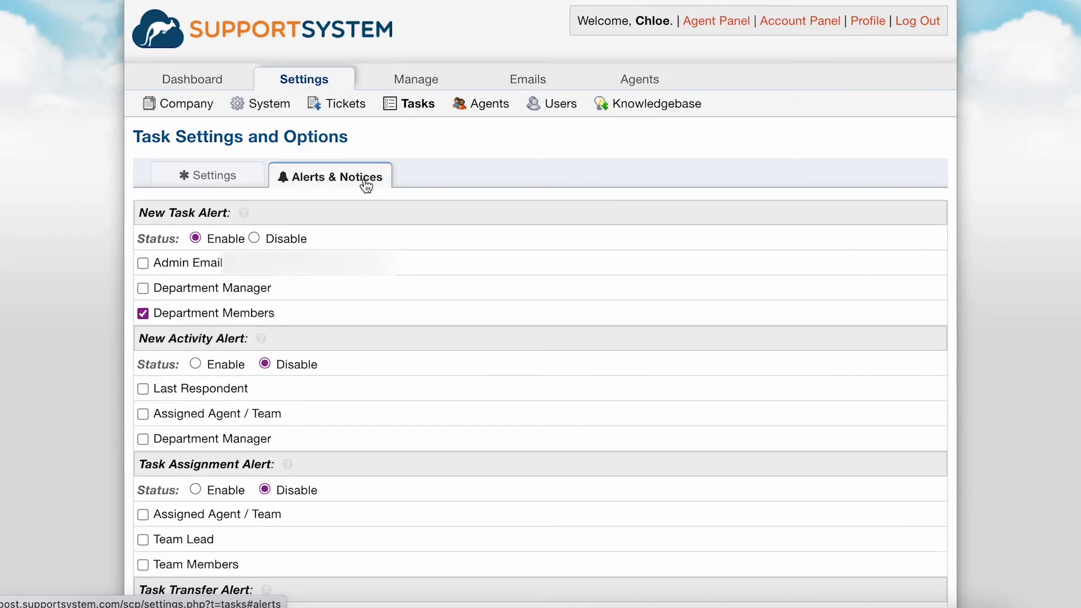
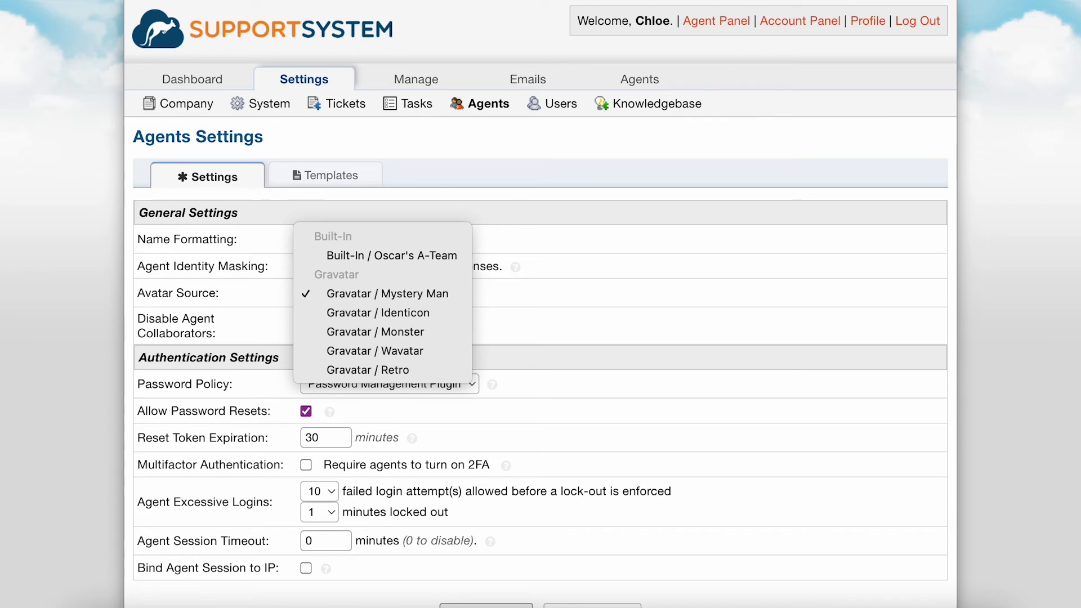
Look at the Avatar Source choices in the agent settings and enable Disable Agent Collaborators
key(Escape)
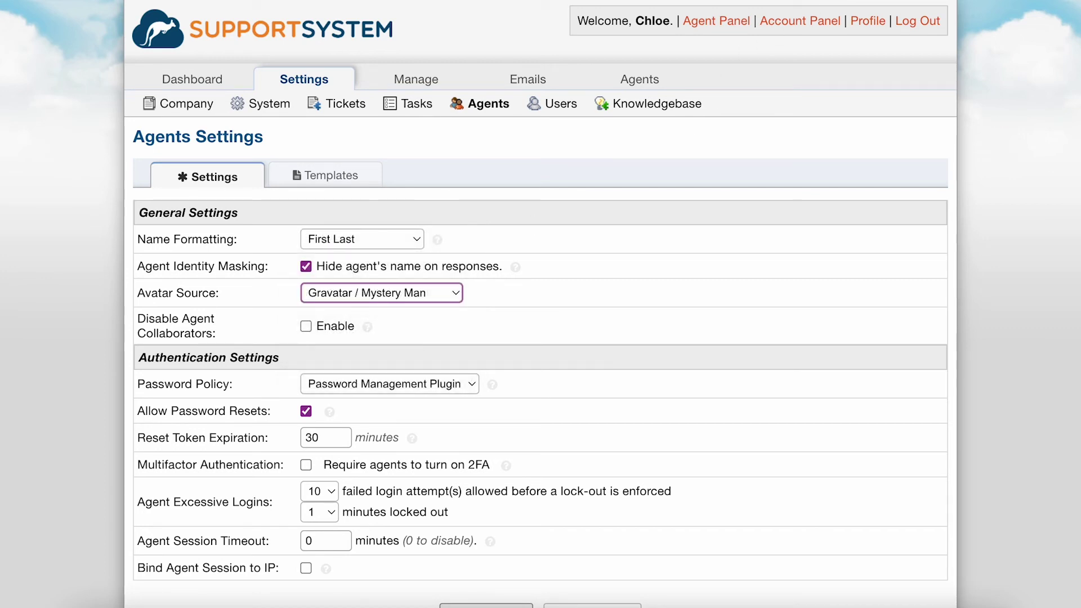
click(369, 294)
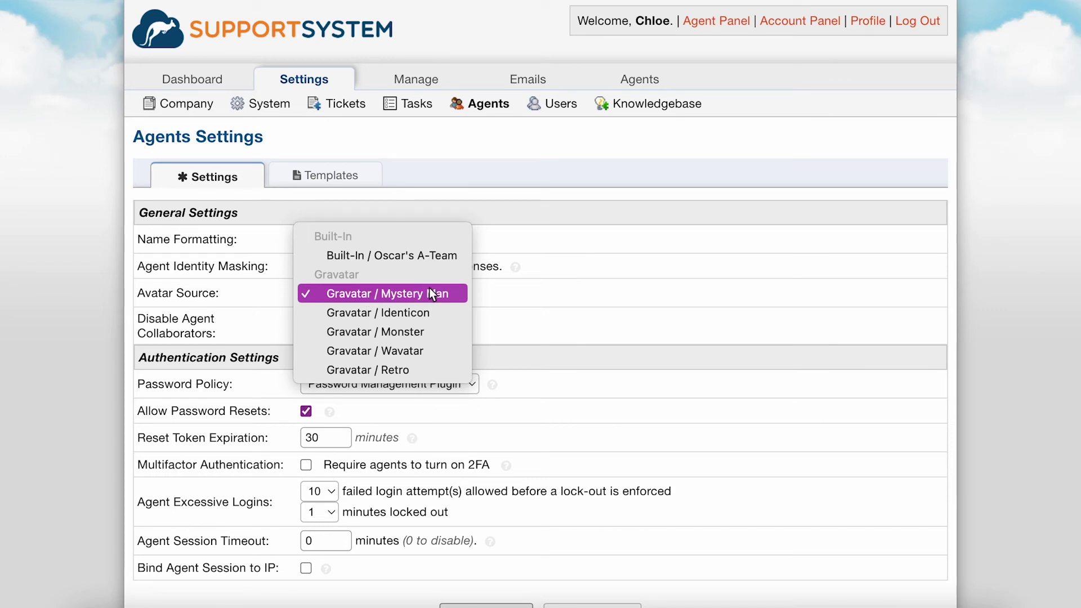
click(437, 255)
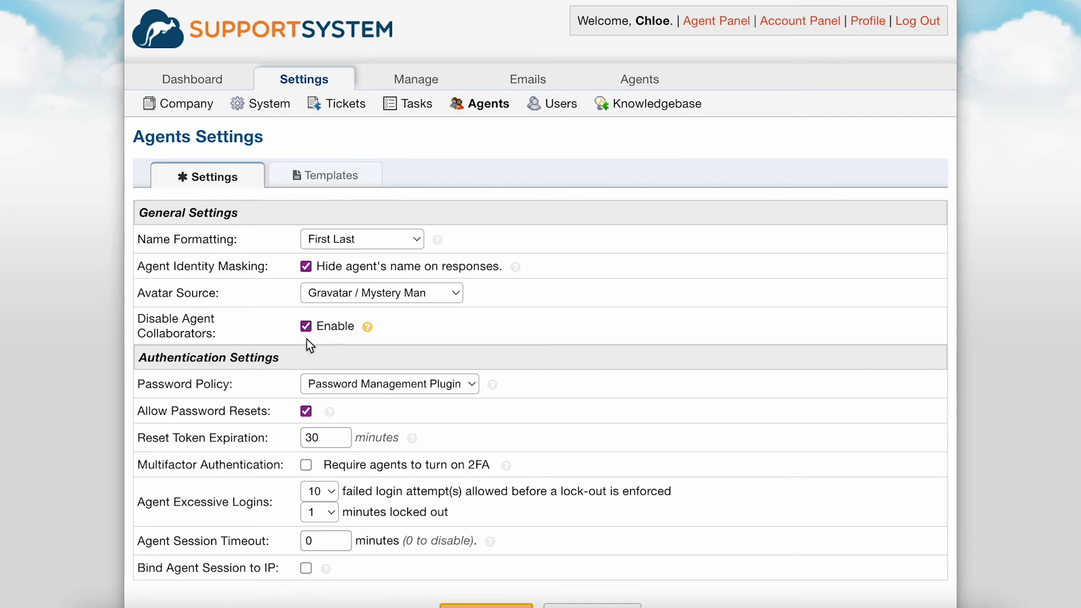
Try Default Basic Policy as the agents' password policy and set it back to Password Management Plugin
scroll(306, 339, down, 3)
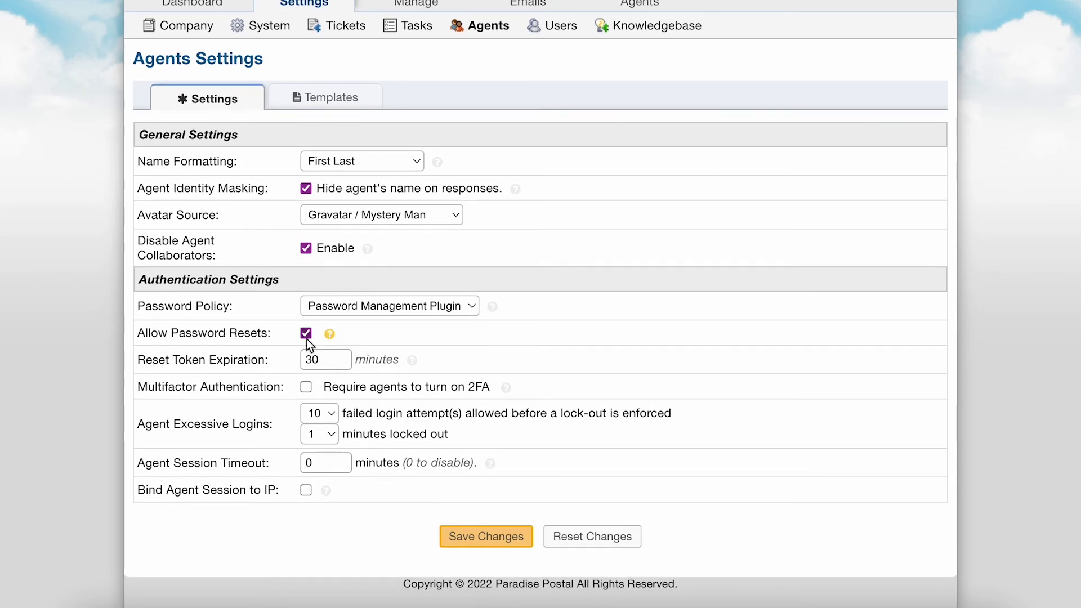
click(353, 306)
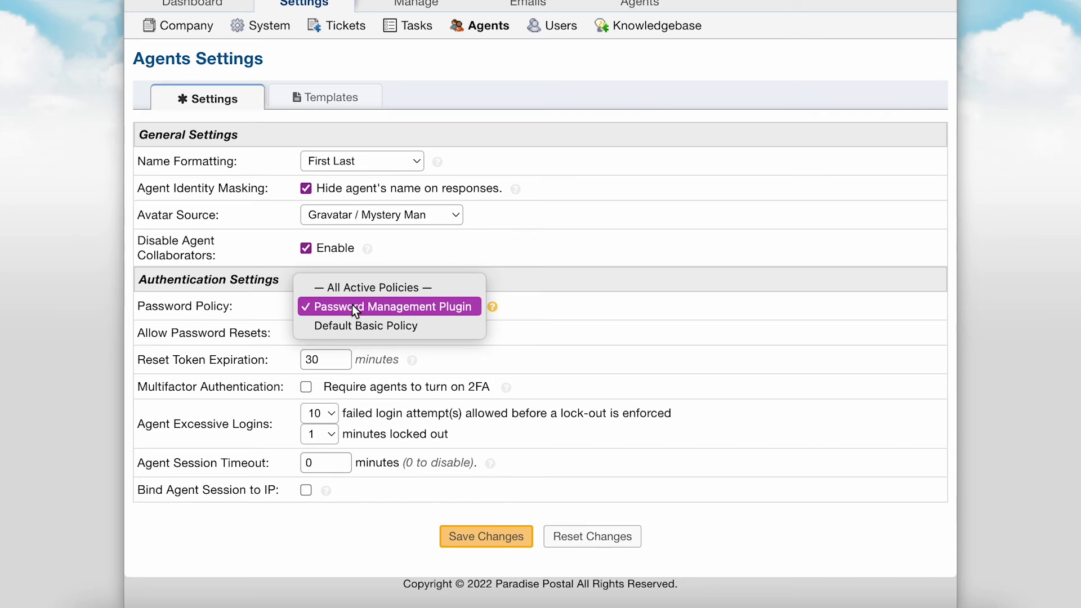
click(405, 327)
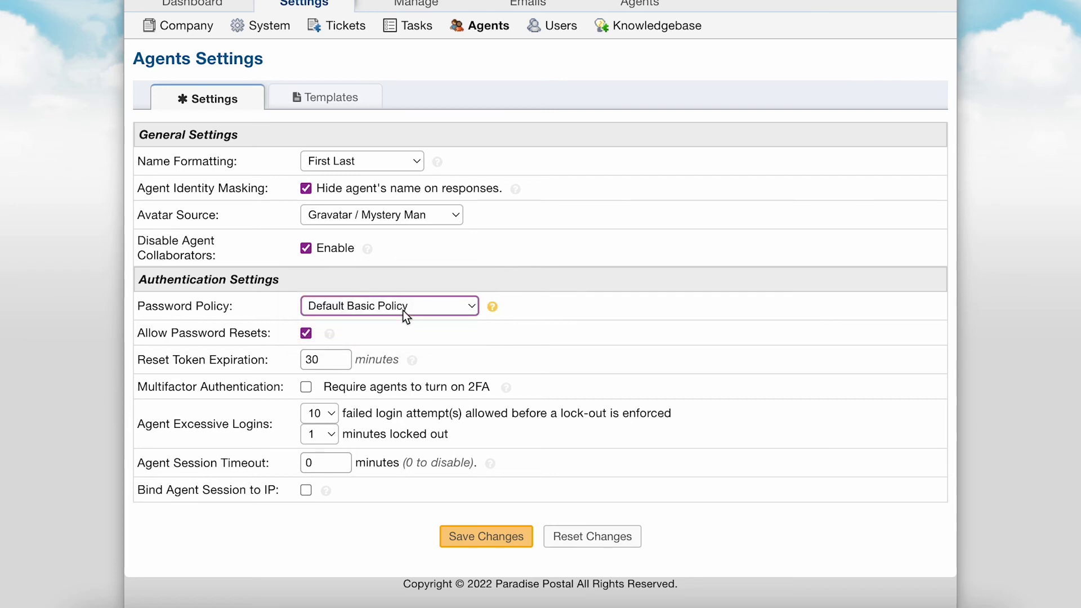
click(406, 315)
click(318, 304)
click(316, 287)
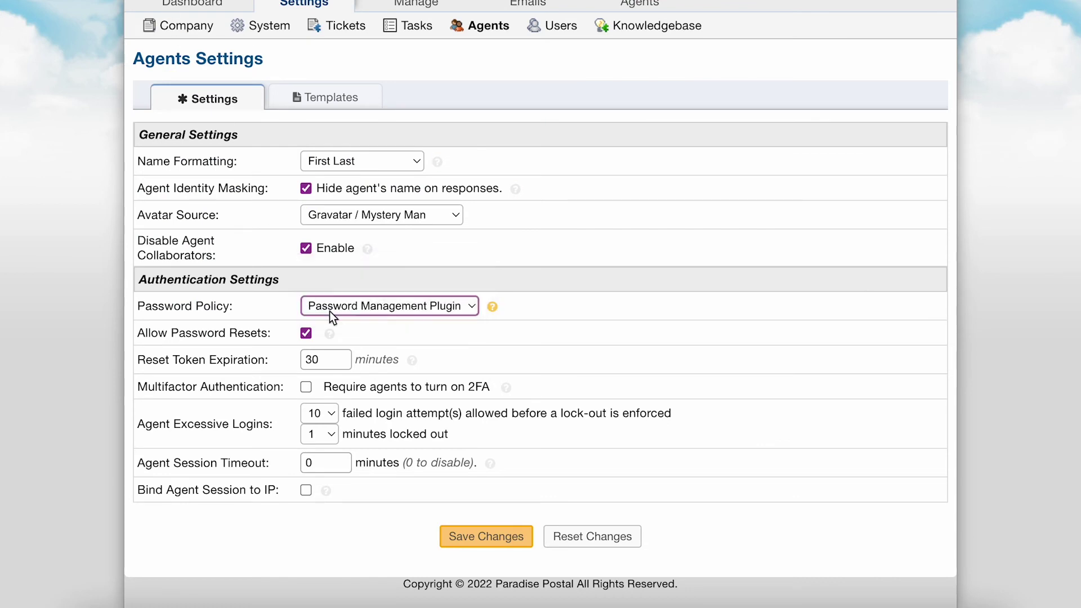
Turn off password resets for agents and require agents to turn on 2FA
click(305, 334)
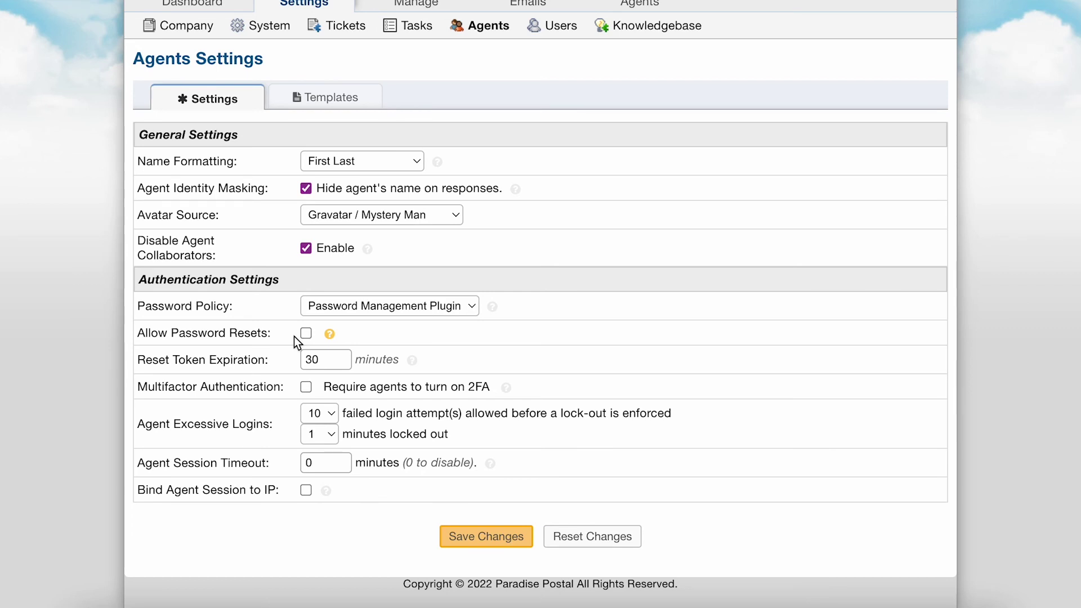
click(306, 388)
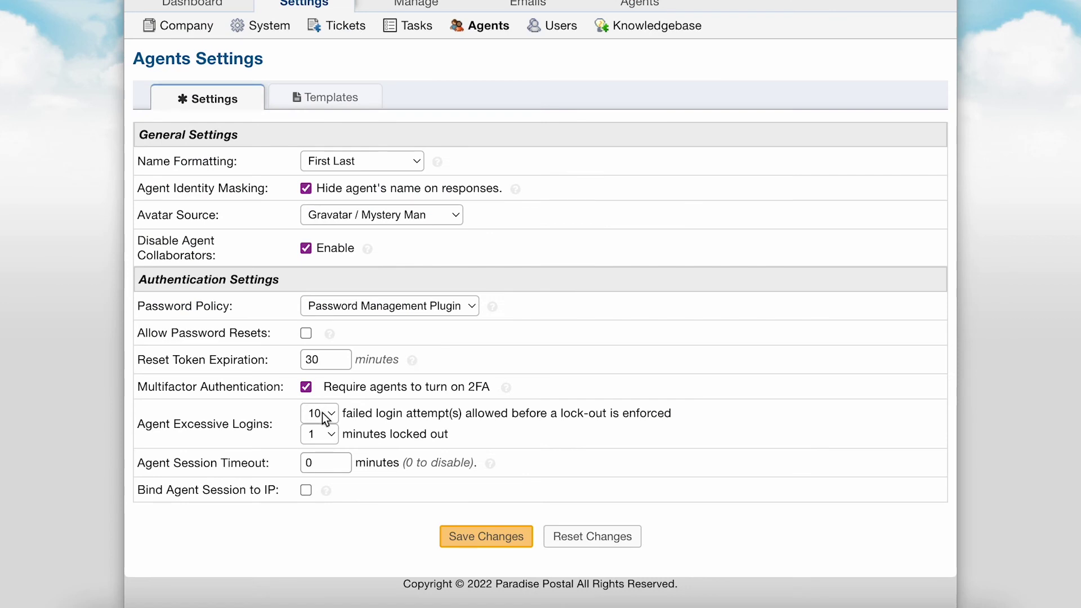
Look at the agents' excessive login limits and session timeout, and turn on binding agent sessions to IP
click(323, 413)
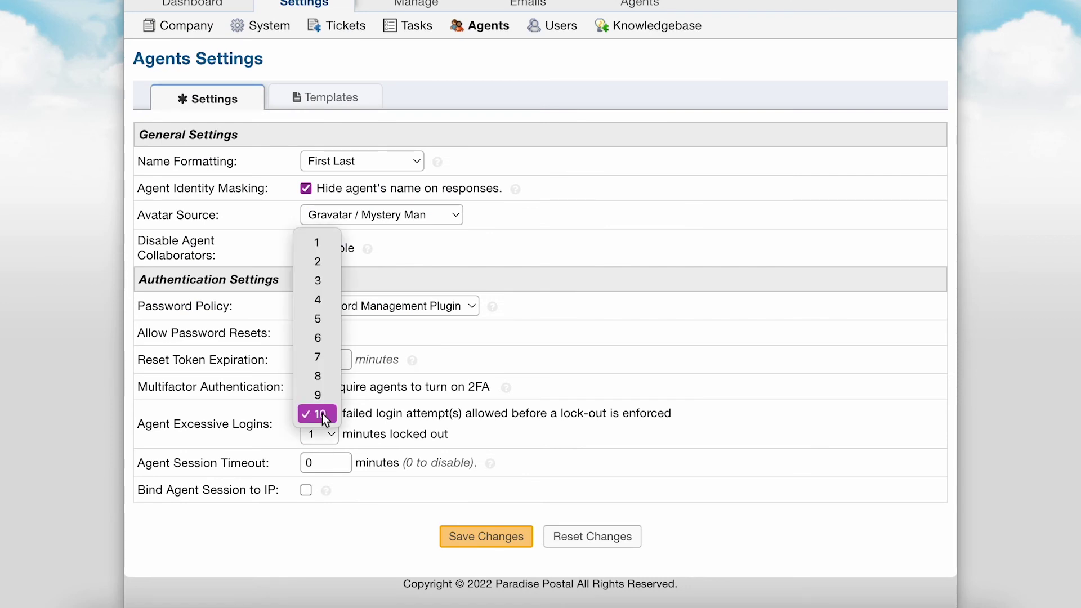
click(322, 413)
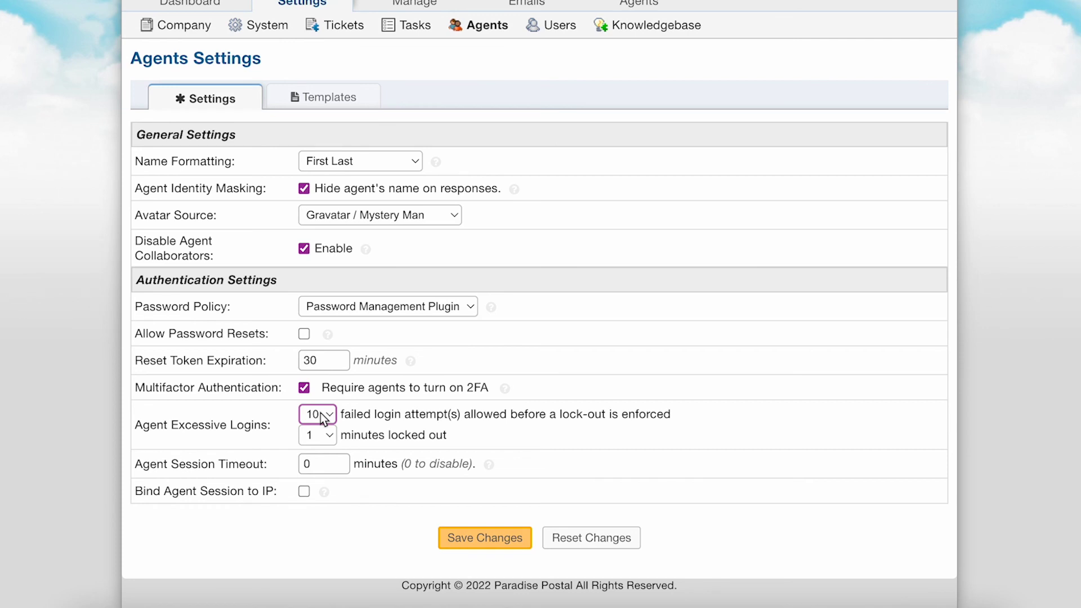
click(329, 437)
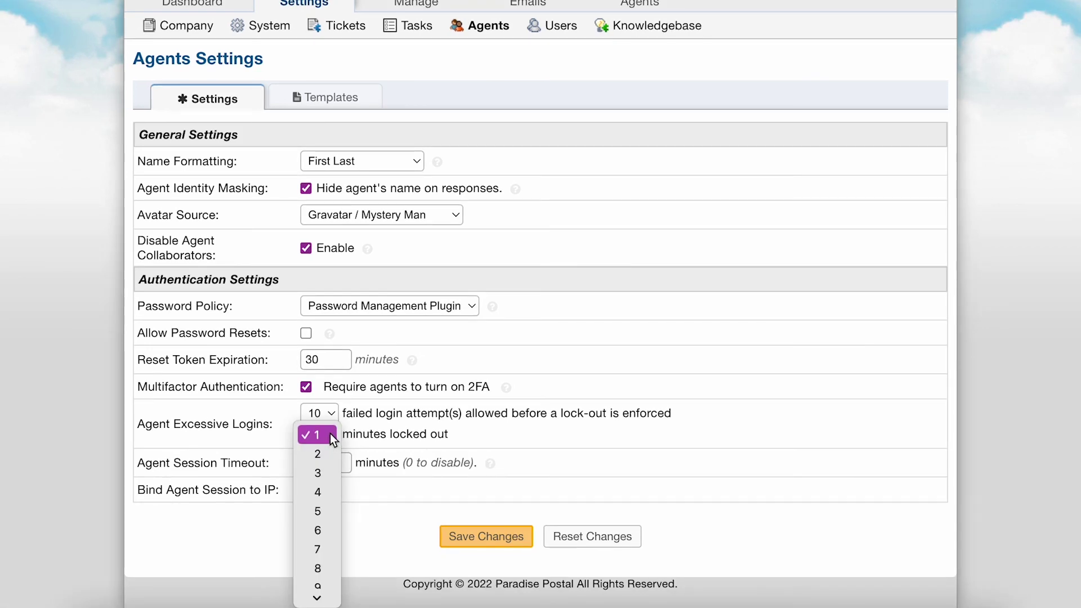
click(330, 433)
click(333, 463)
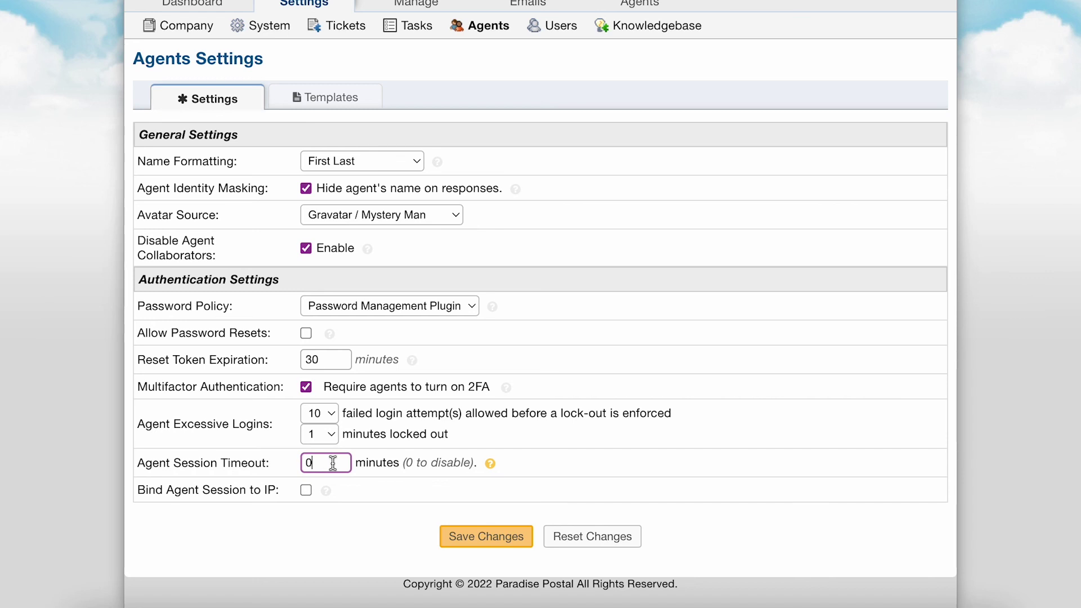
click(306, 490)
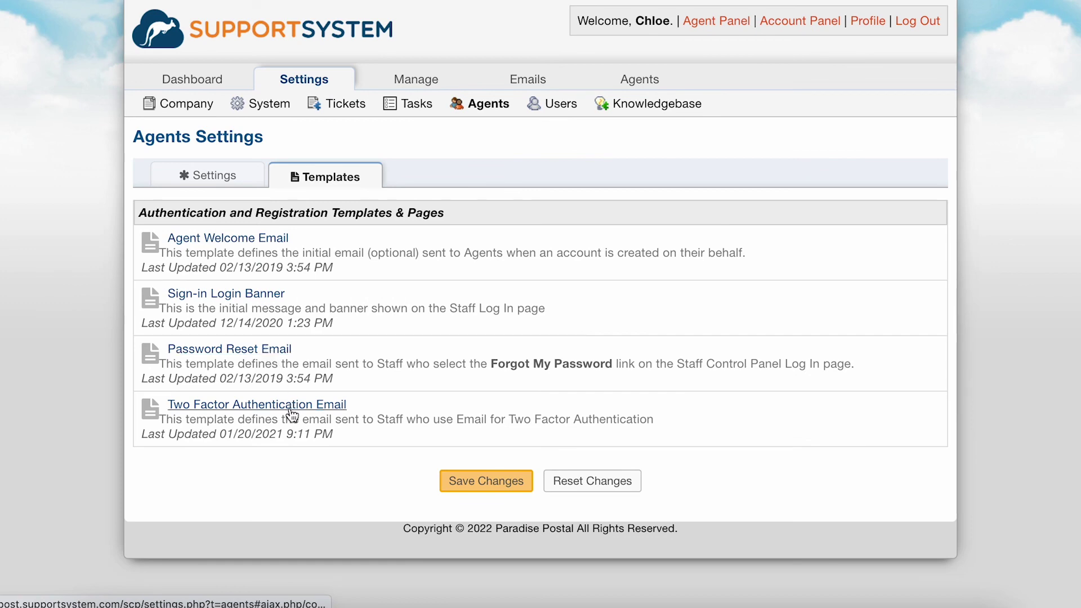
Replace the Sign-in Login Banner content with "Hello :)" and save both the template and the agent settings
click(257, 296)
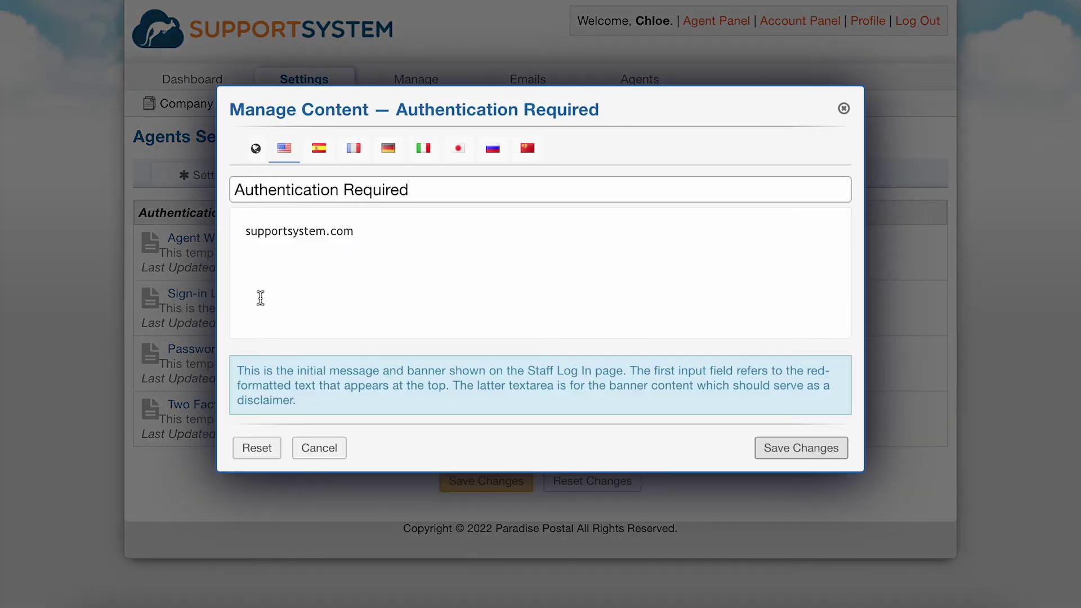
click(352, 237)
text(Hello :))
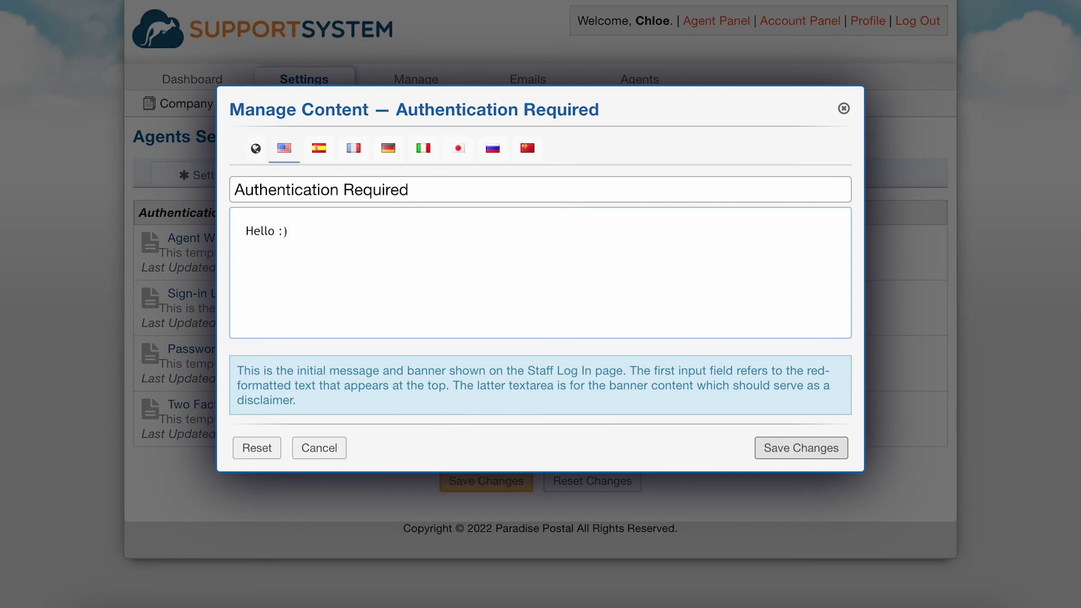
click(769, 446)
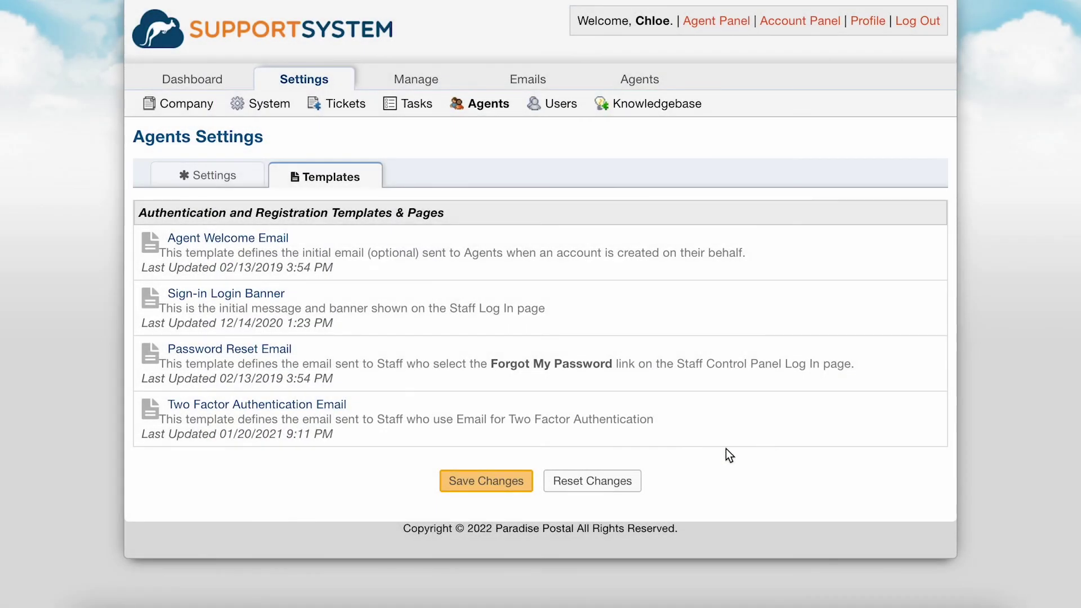
click(481, 480)
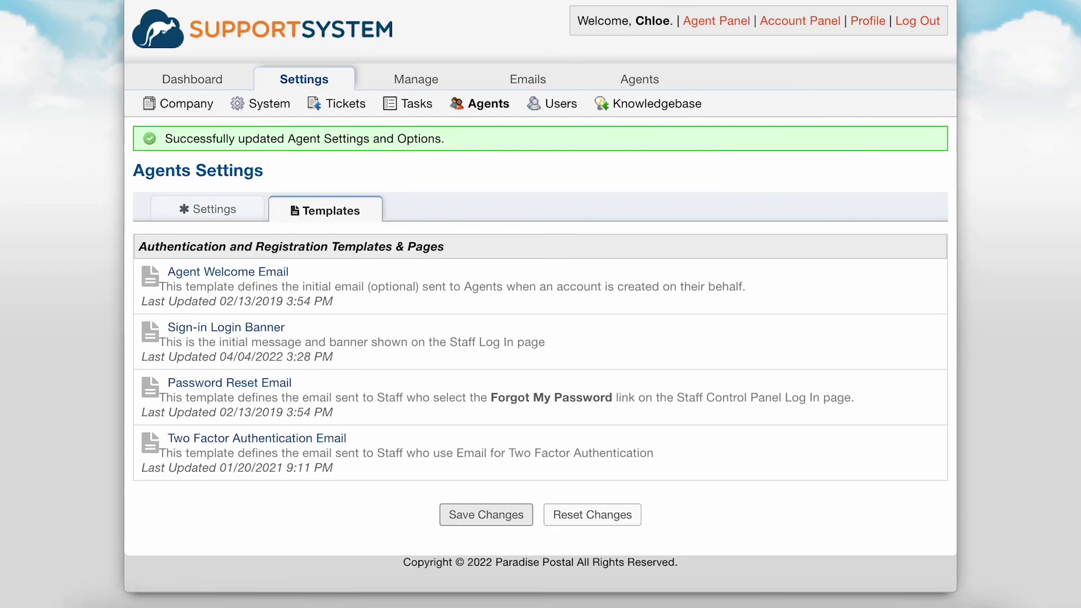
Review the general and authentication settings for users and view the user templates
click(547, 107)
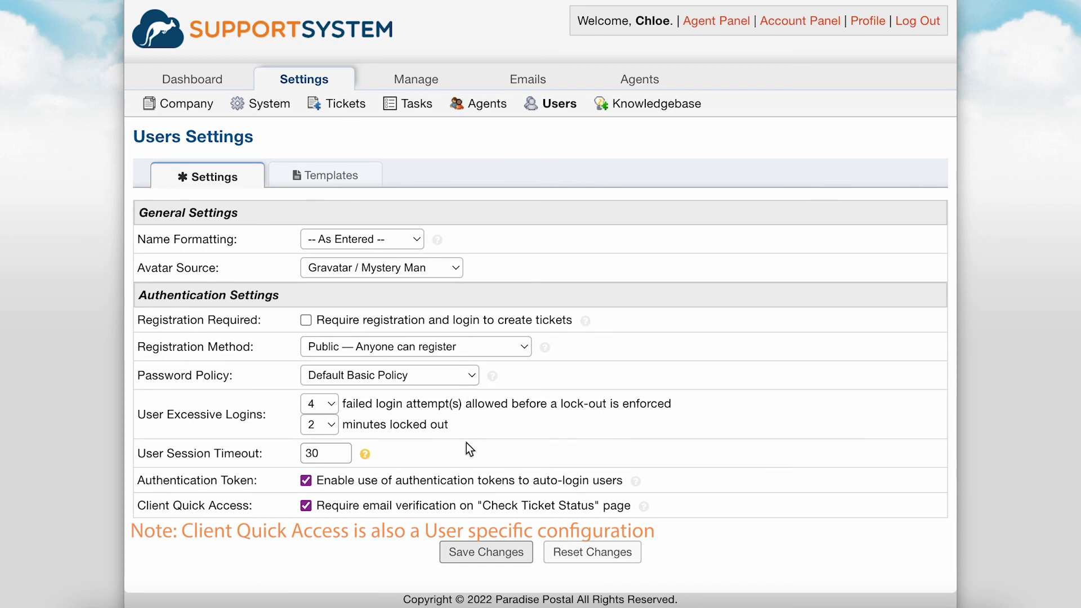
click(347, 179)
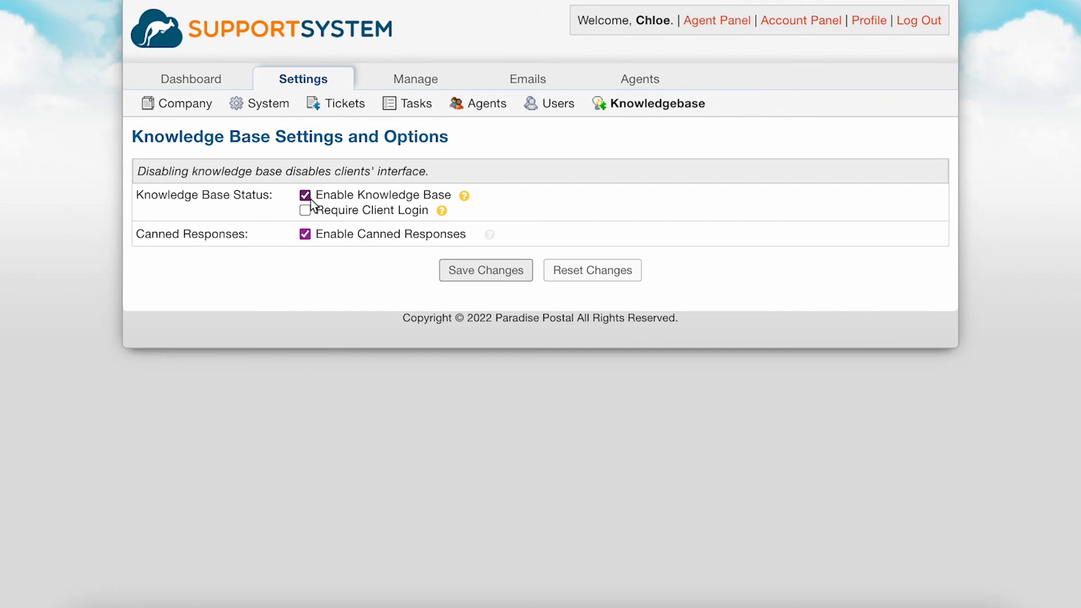
Require client login for the knowledge base
click(305, 210)
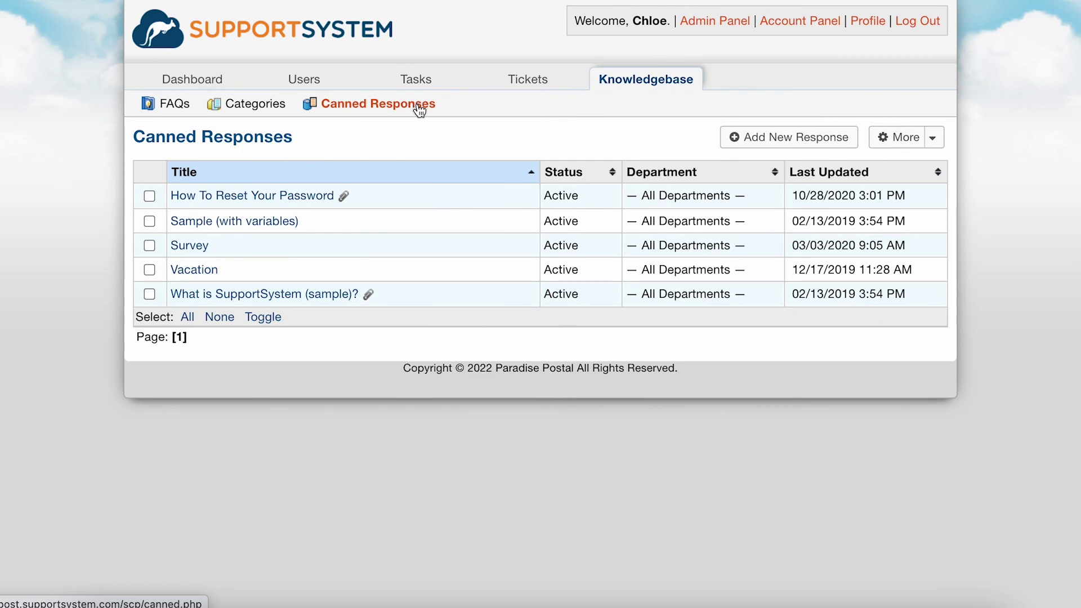
View the How To Reset Your Password canned response and insert it into the reply on the overdue ticket
click(323, 197)
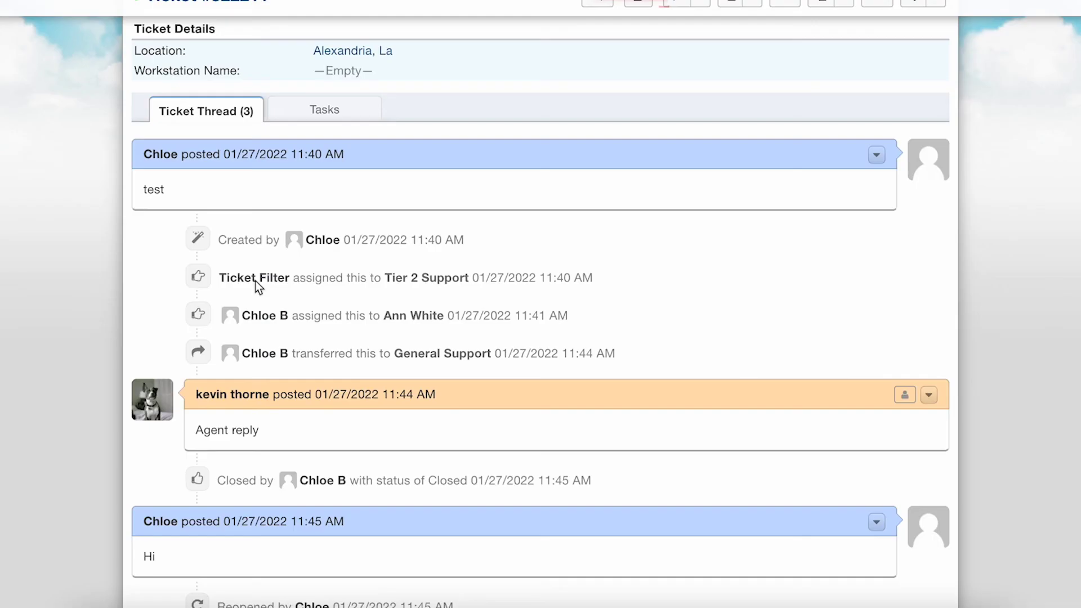
scroll(256, 282, down, 8)
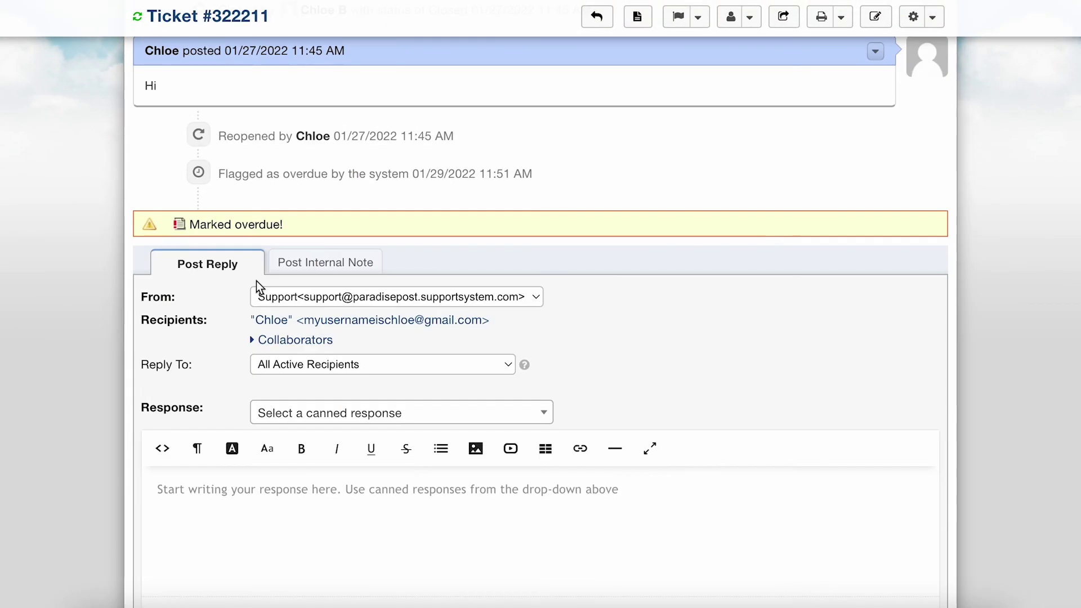
click(286, 414)
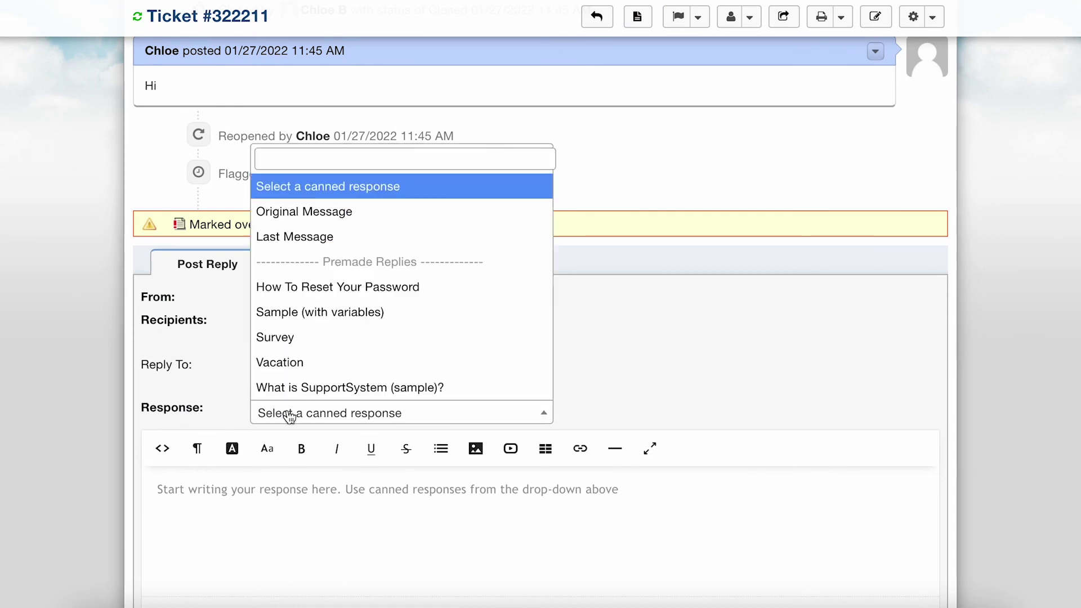
click(318, 287)
scroll(343, 464, down, 3)
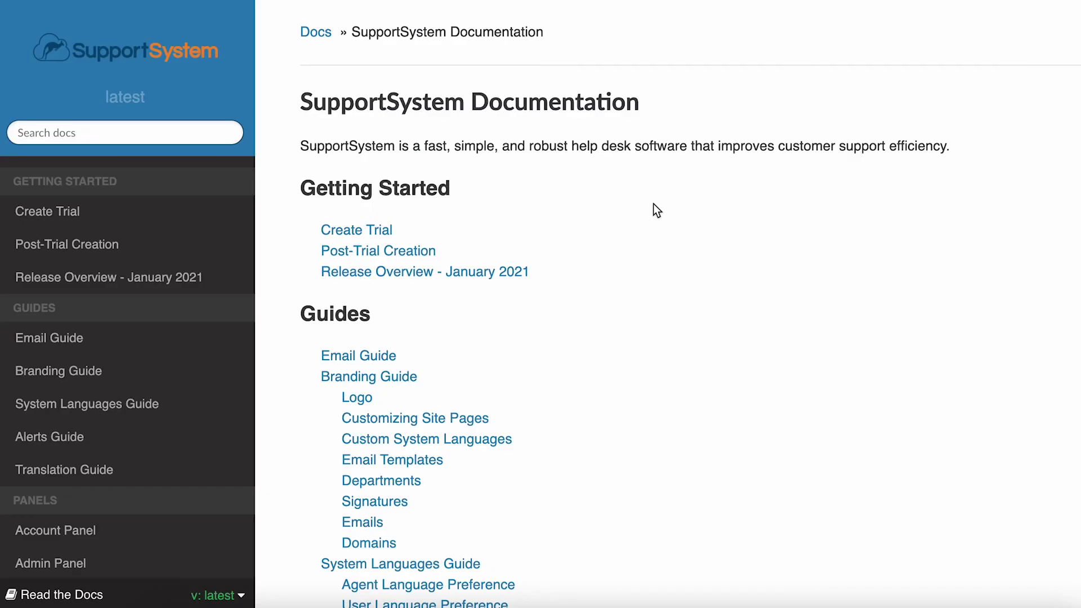
Open the Admin Panel page in the SupportSystem documentation
scroll(150, 490, down, 5)
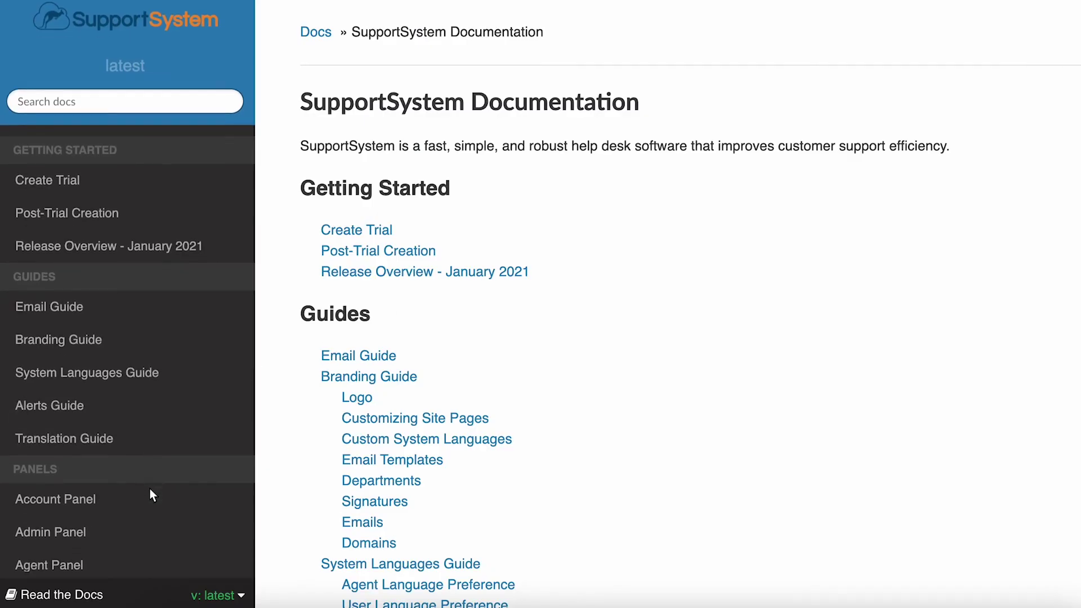
click(138, 437)
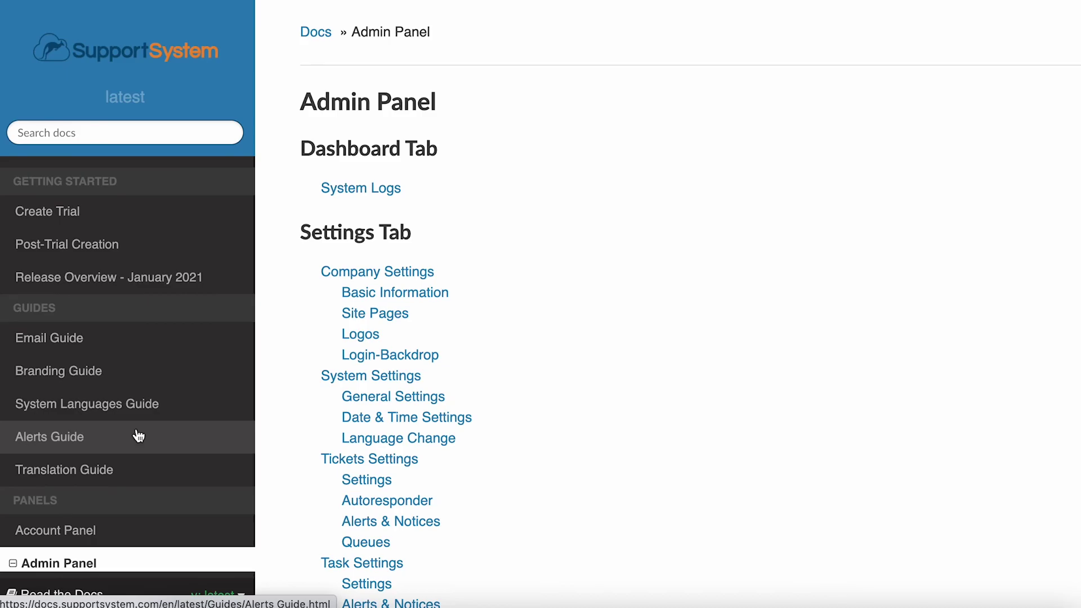